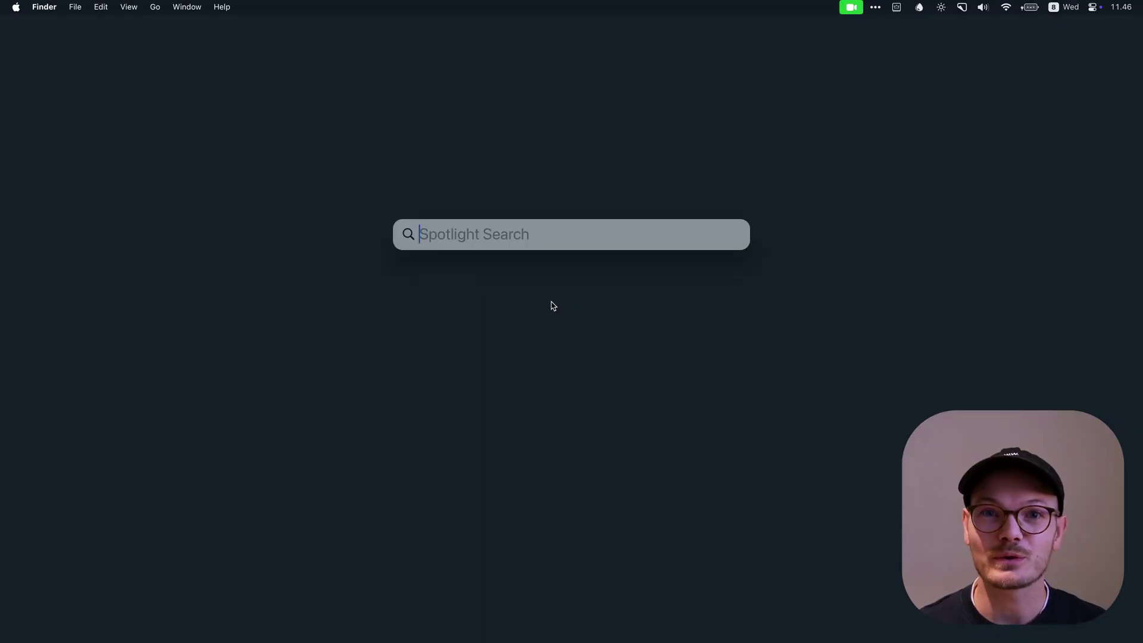
- Dismiss Spotlight, then bring up and close the Raycast launcher
{"action": "key", "text": "Escape"}
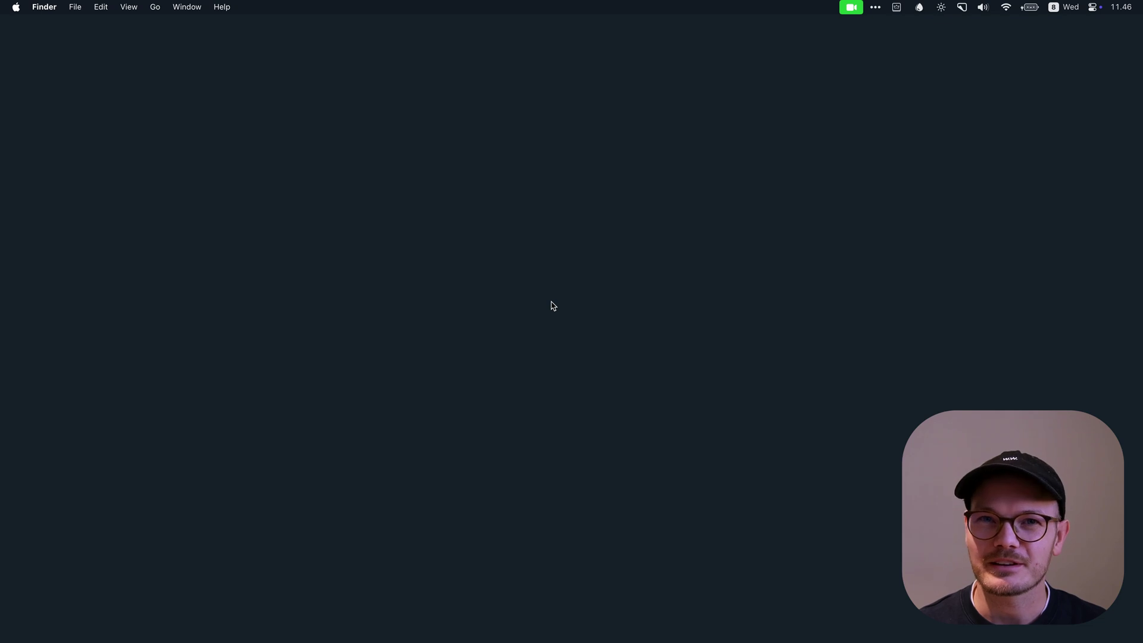
{"action": "key", "text": "alt+space"}
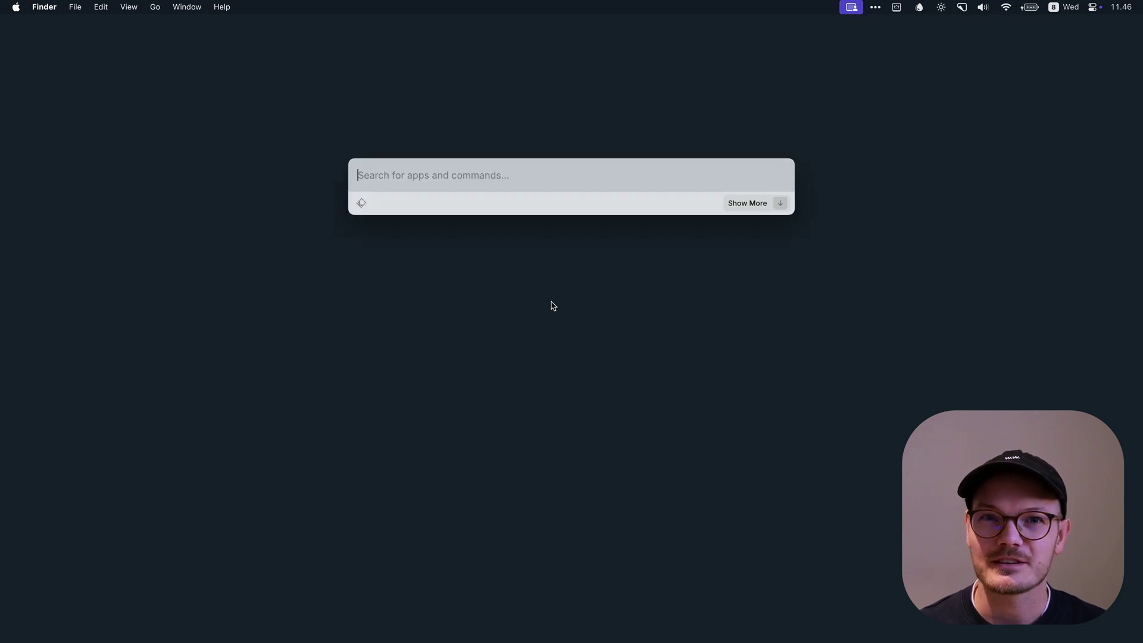
{"action": "key", "text": "Escape"}
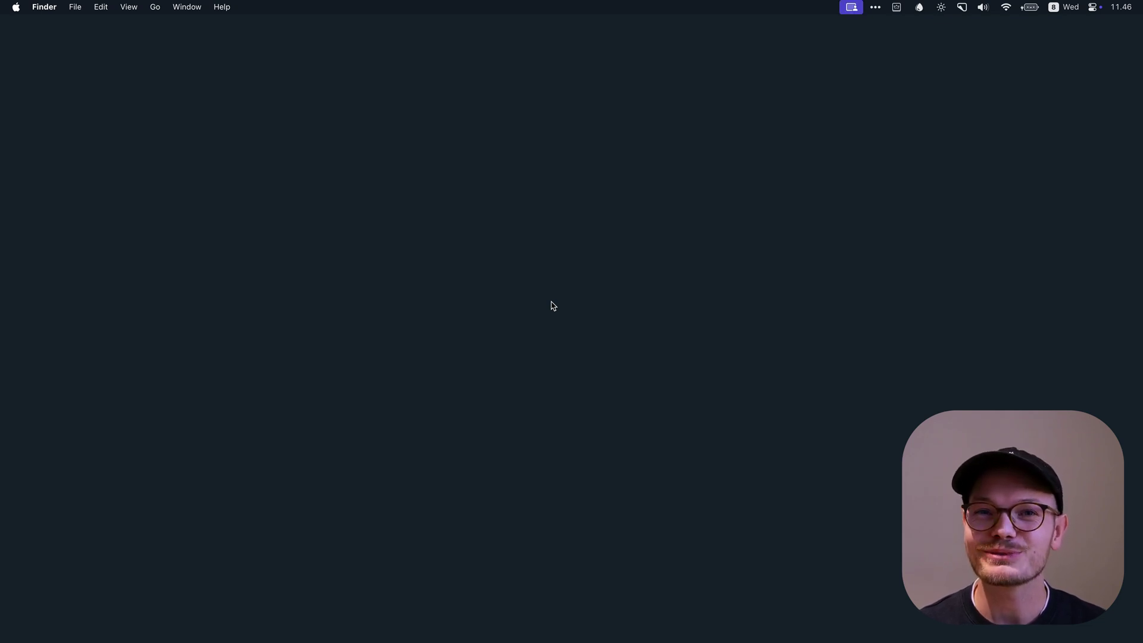
- Preview the O M G.gif image from the file shelf, then close it
{"action": "key", "text": "ctrl+alt+space"}
{"action": "key", "text": "space"}
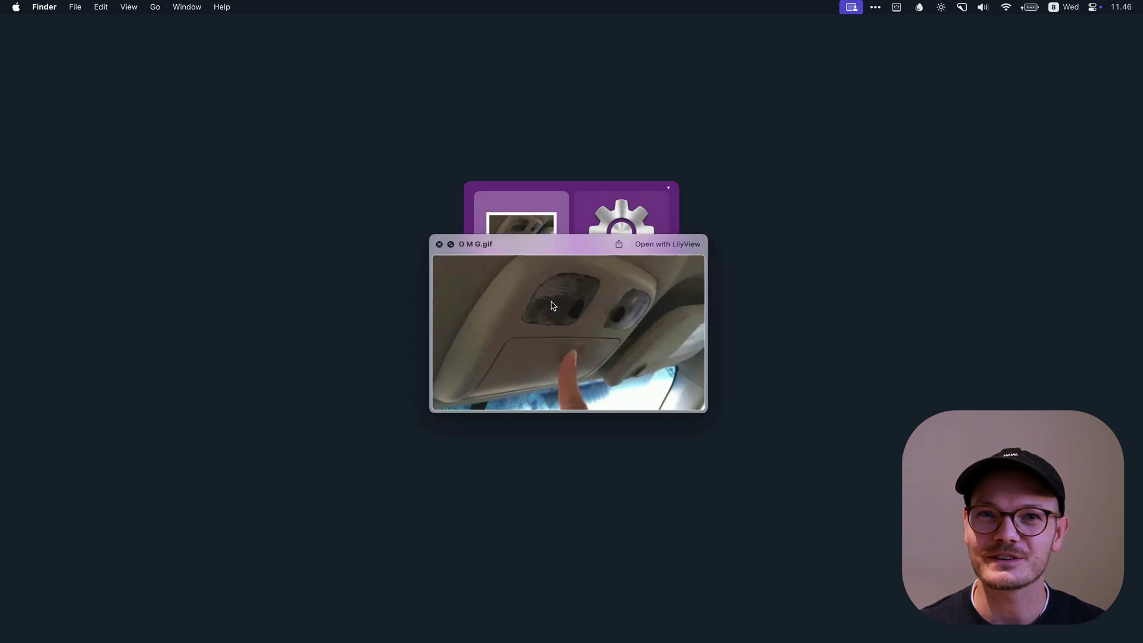
{"action": "key", "text": "Escape"}
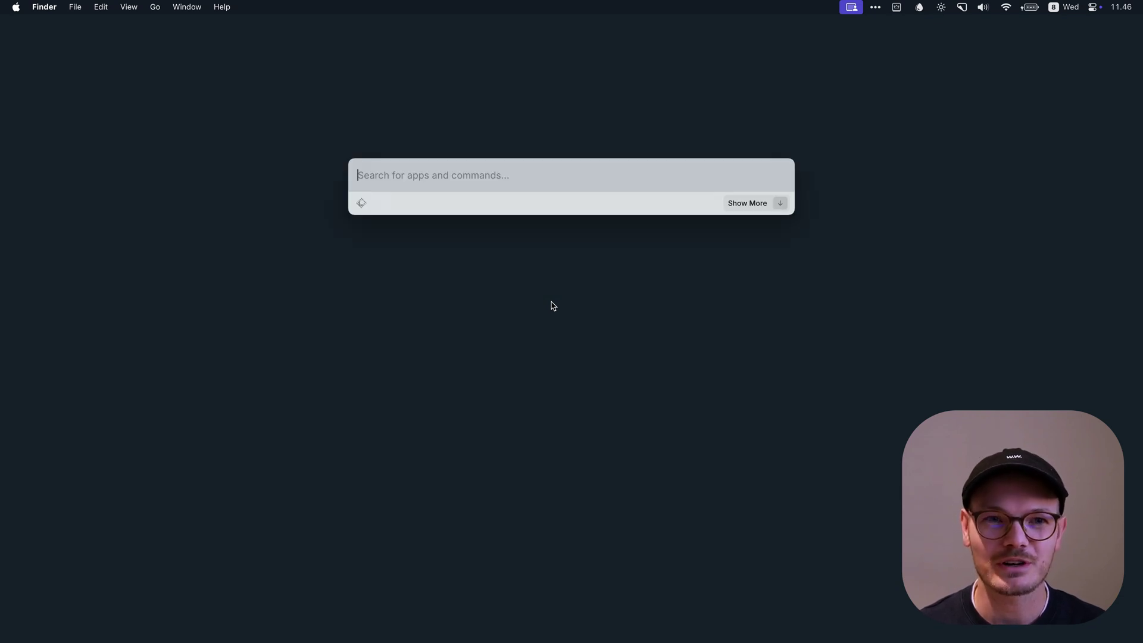
- Launch Safari from the 'saf' Raycast results, then open a new Ghostty terminal window
{"action": "type", "text": "saf"}
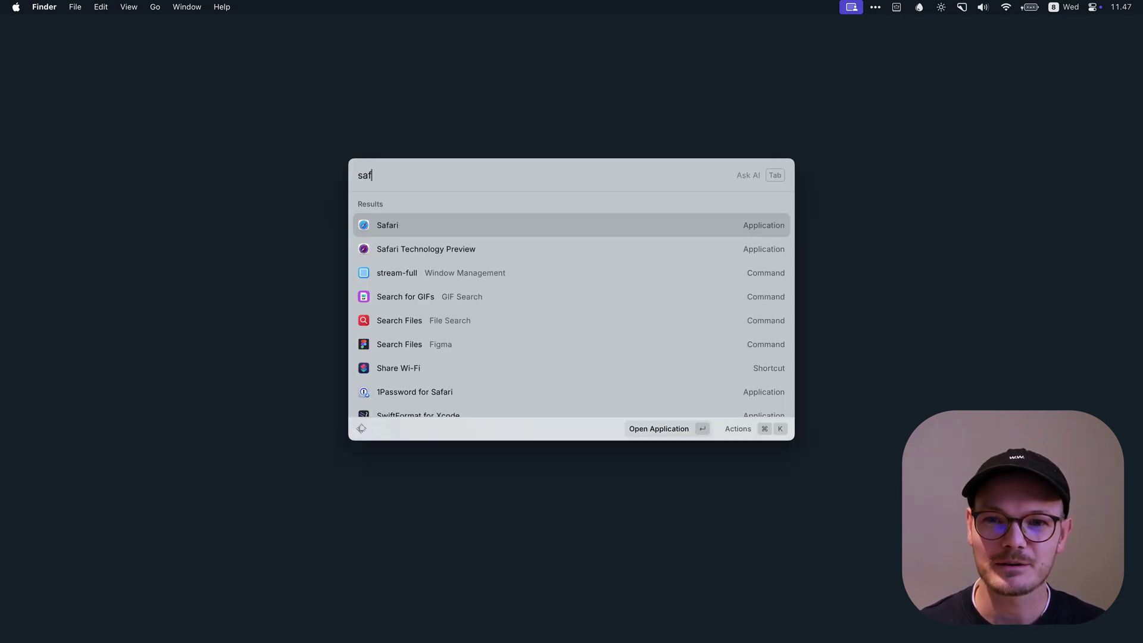
{"action": "key", "text": "Return"}
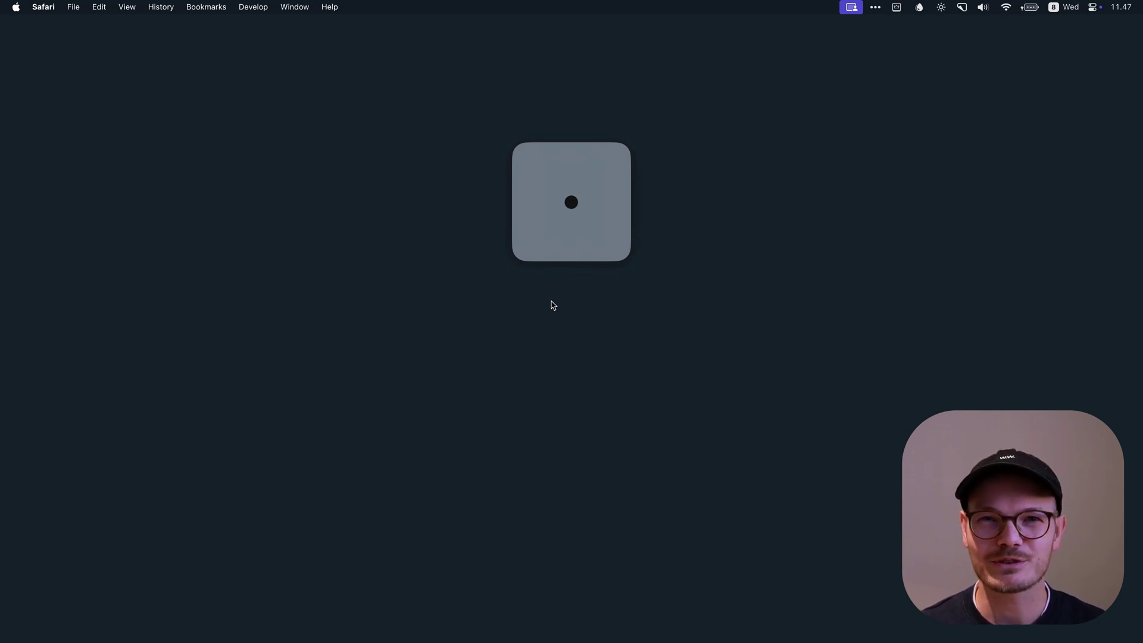
{"action": "key", "text": "super+Tab"}
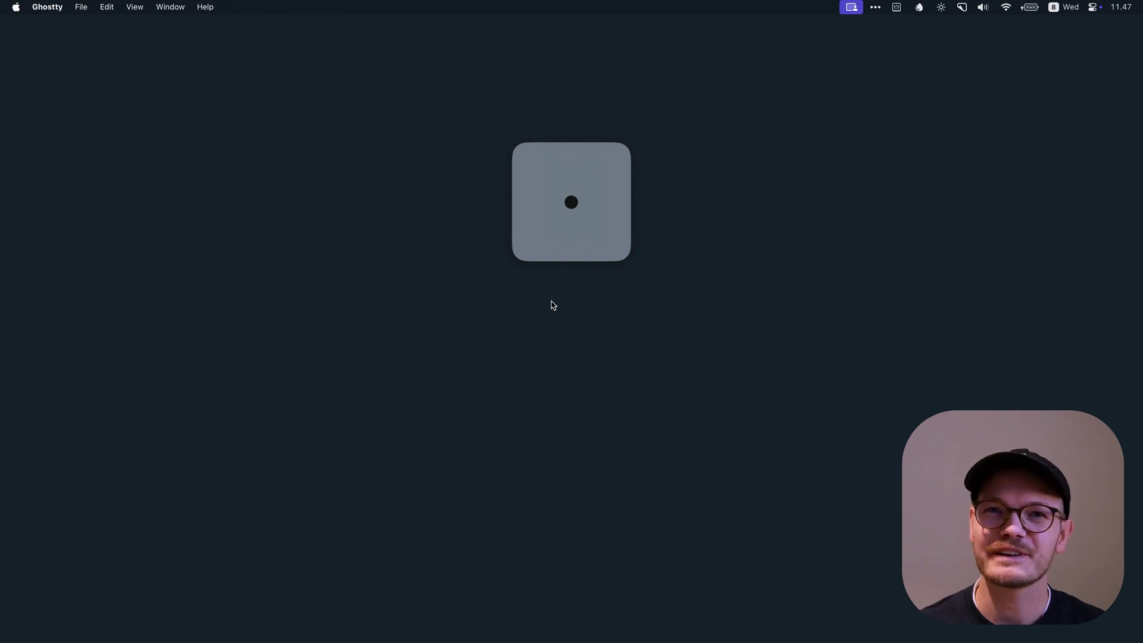
{"action": "key", "text": "super+n"}
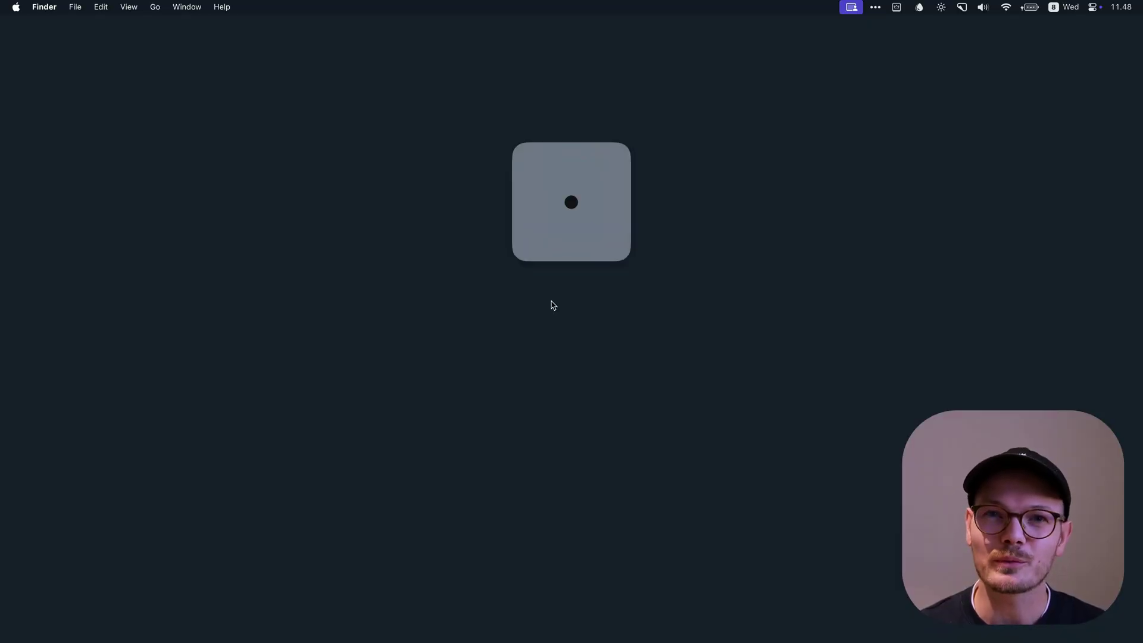
{"action": "key", "text": "b"}
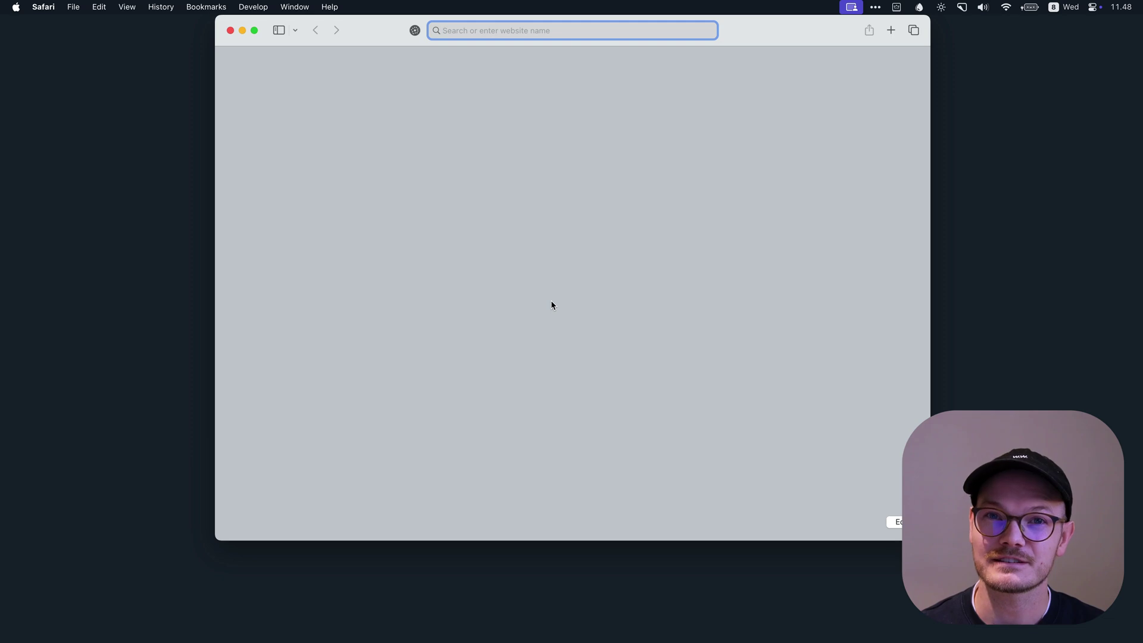
{"action": "key", "text": "b"}
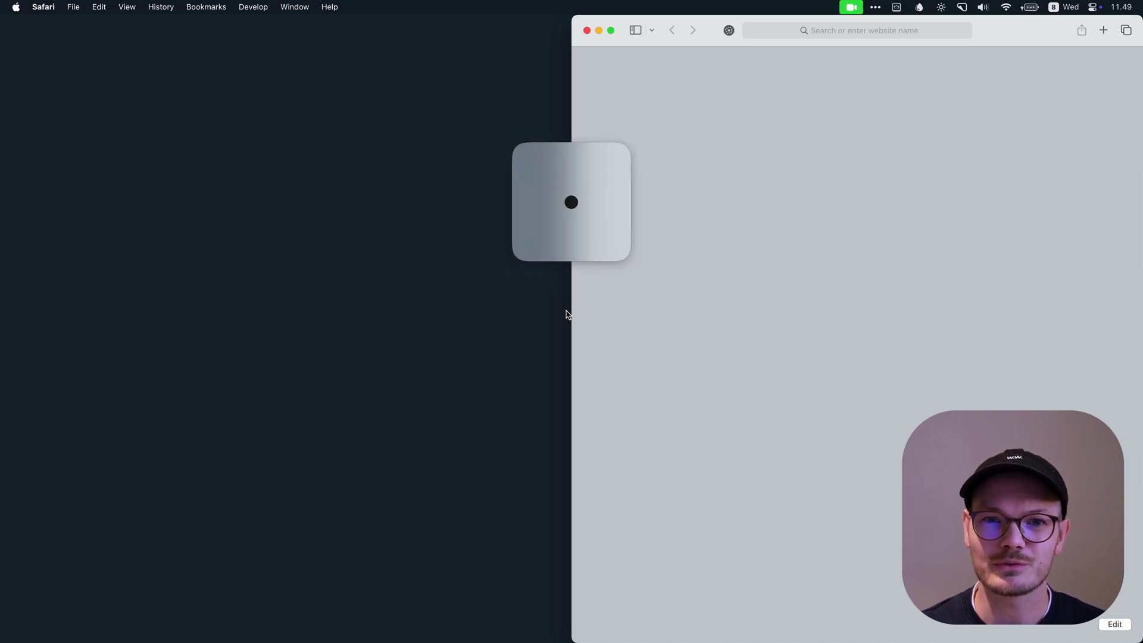
{"action": "key", "text": "w"}
{"action": "key", "text": "s"}
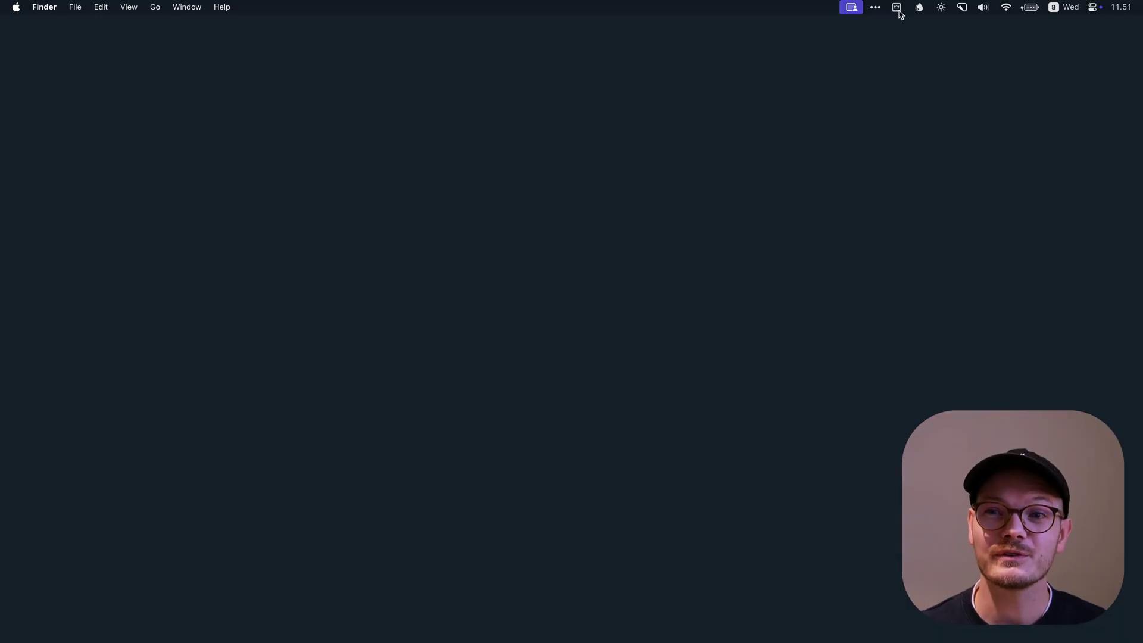
- Open Leader Key's settings from the menu bar and browse the shortcut tree
{"action": "left_click", "coordinate": [897, 9]}
{"action": "left_click", "coordinate": [901, 25]}
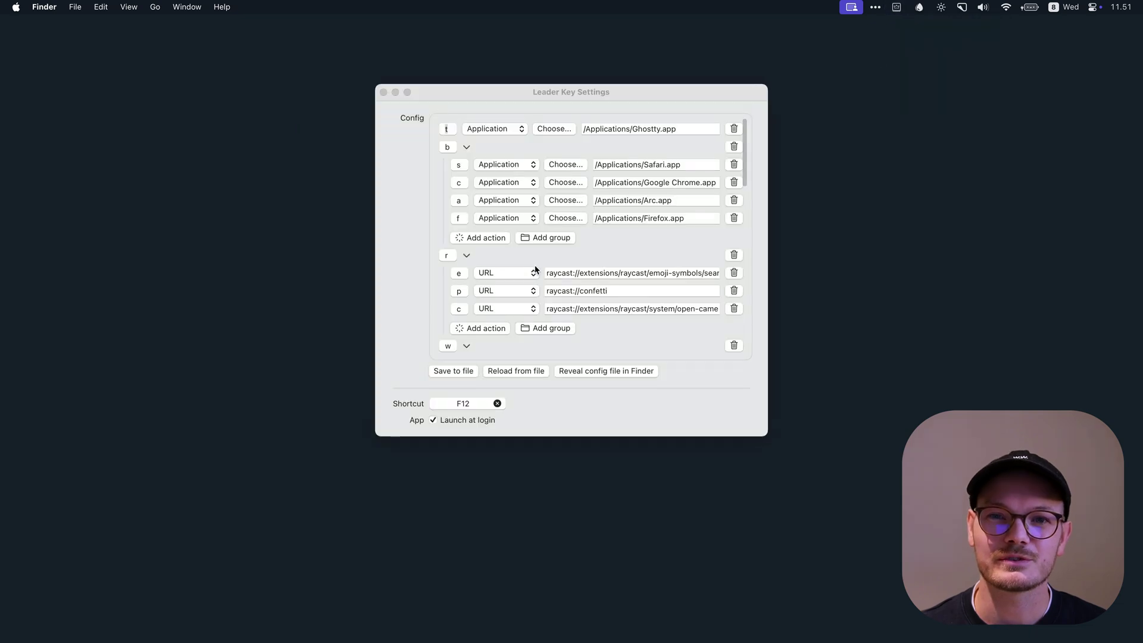
{"action": "scroll", "coordinate": [538, 265], "scroll_direction": "down", "scroll_amount": 5}
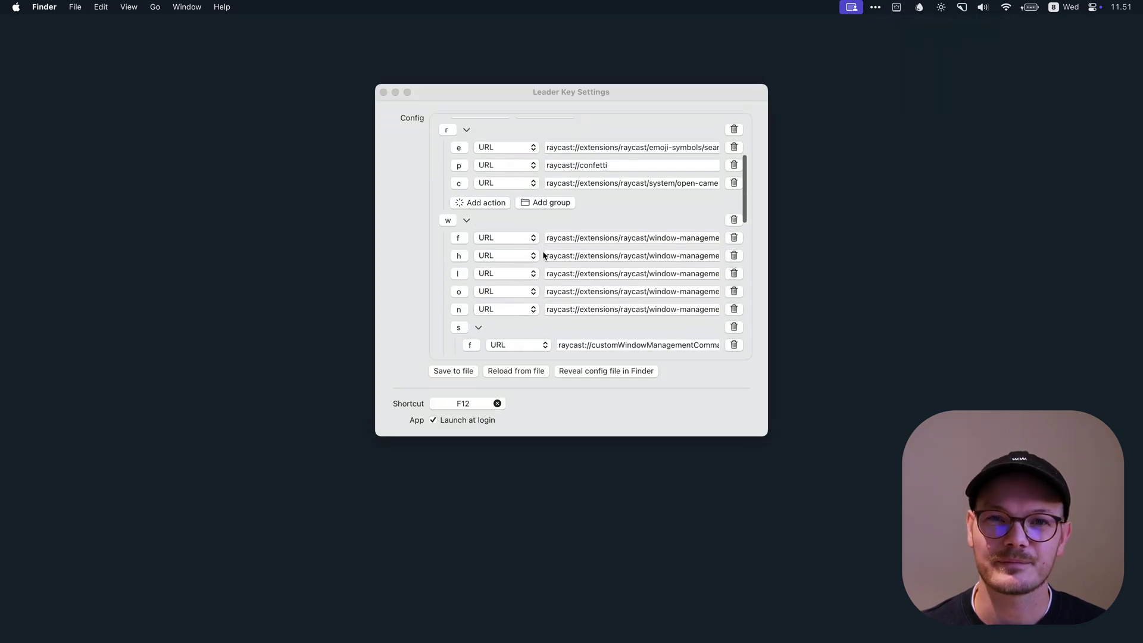
{"action": "scroll", "coordinate": [536, 263], "scroll_direction": "up", "scroll_amount": 5}
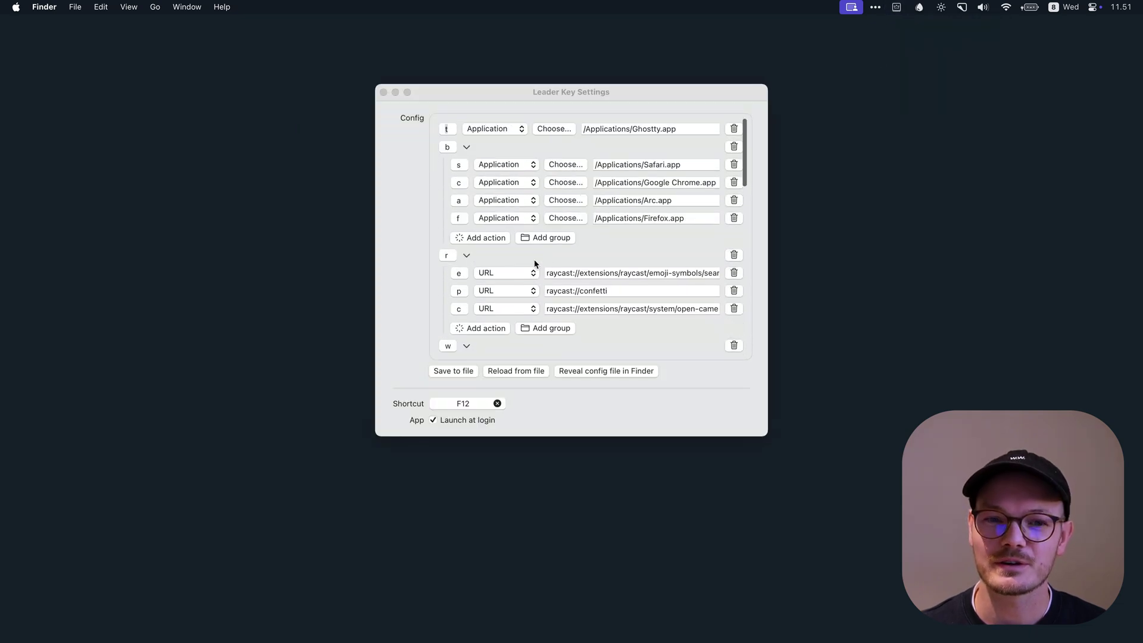
- Reveal config.json in Finder, close that window, and nudge the settings window into place
{"action": "left_click", "coordinate": [582, 370]}
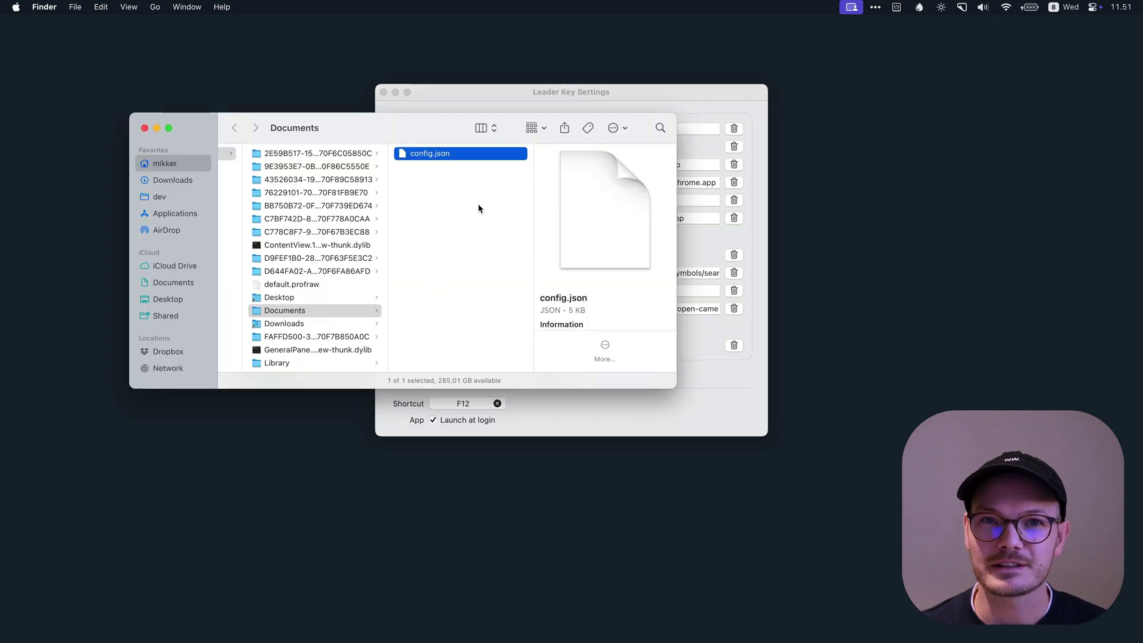
{"action": "key", "text": "super+w"}
{"action": "left_click", "coordinate": [499, 102]}
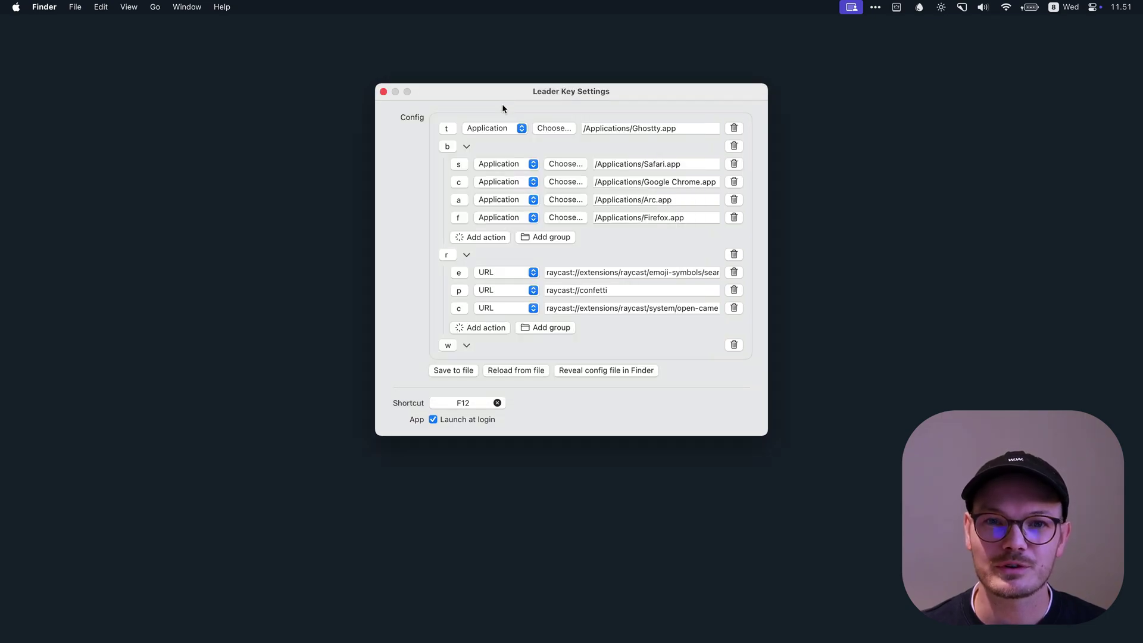
{"action": "mouse_move", "coordinate": [512, 98]}
{"action": "left_mouse_down"}
{"action": "mouse_move", "coordinate": [501, 89]}
{"action": "mouse_move", "coordinate": [502, 102]}
{"action": "left_mouse_up"}
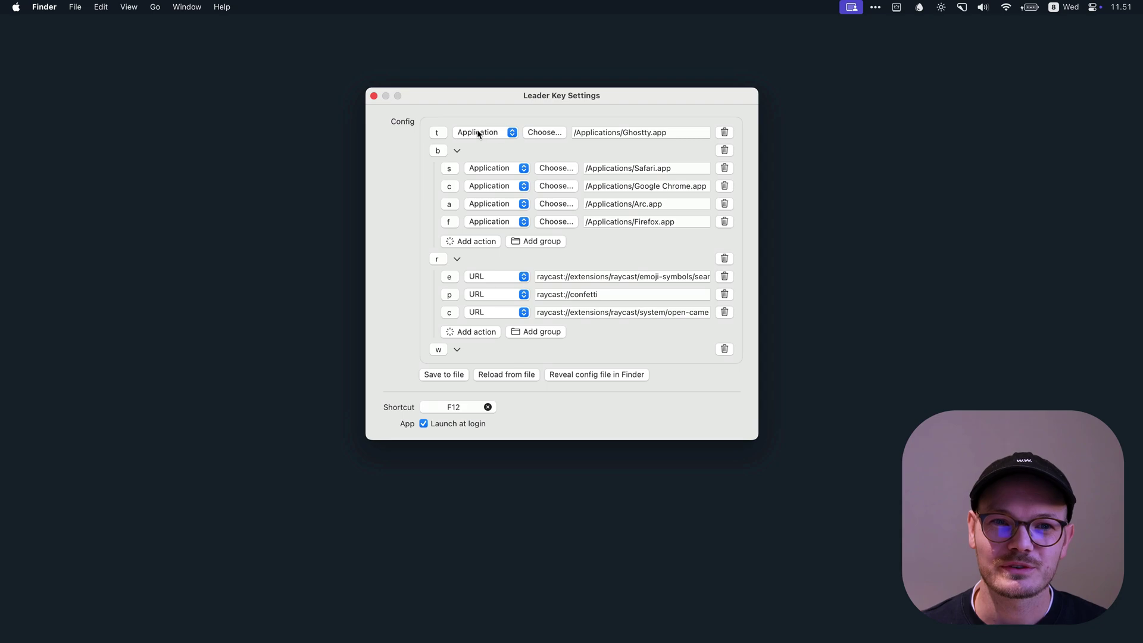
- Scroll the config down to the r group's Raycast link entries
{"action": "left_click", "coordinate": [439, 132]}
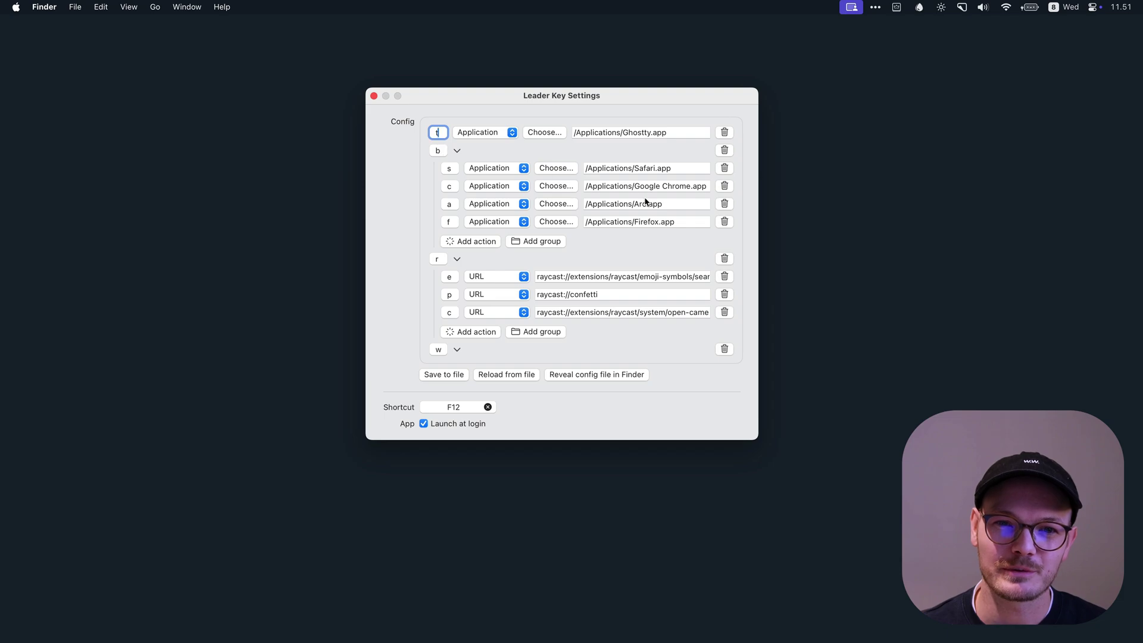
{"action": "scroll", "coordinate": [610, 250], "scroll_direction": "down", "scroll_amount": 1}
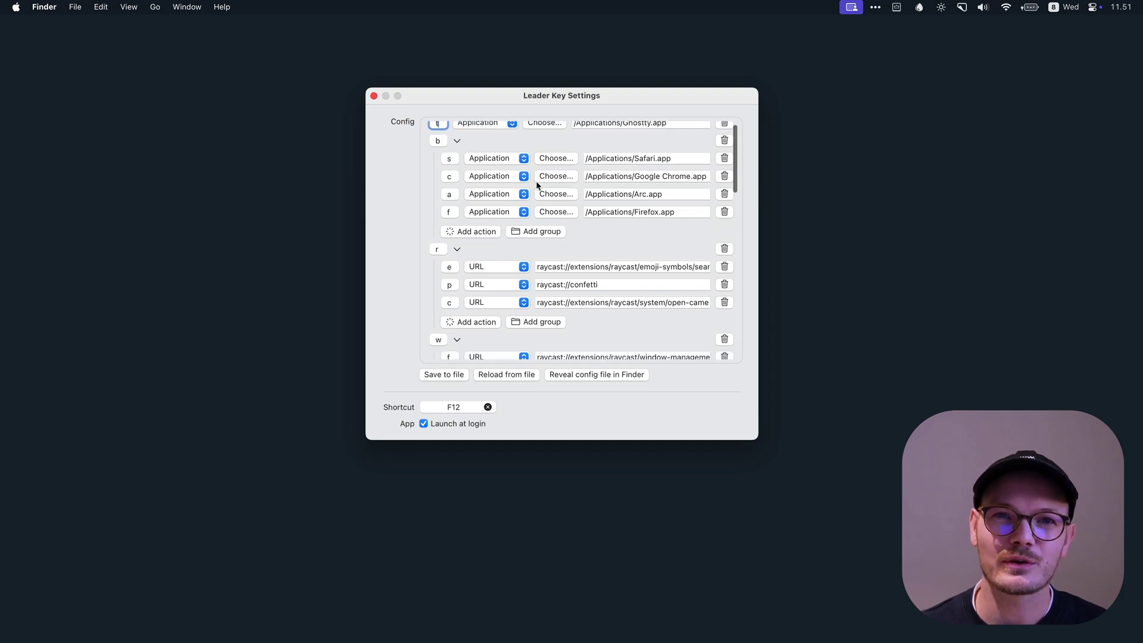
{"action": "scroll", "coordinate": [515, 247], "scroll_direction": "down", "scroll_amount": 1}
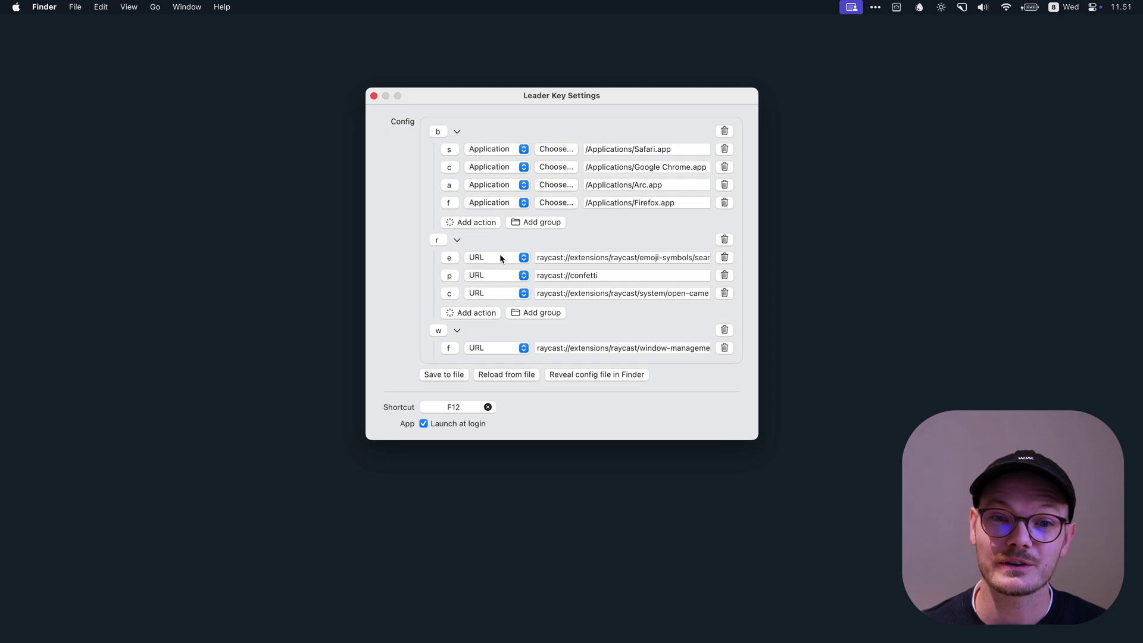
{"action": "left_click", "coordinate": [555, 257]}
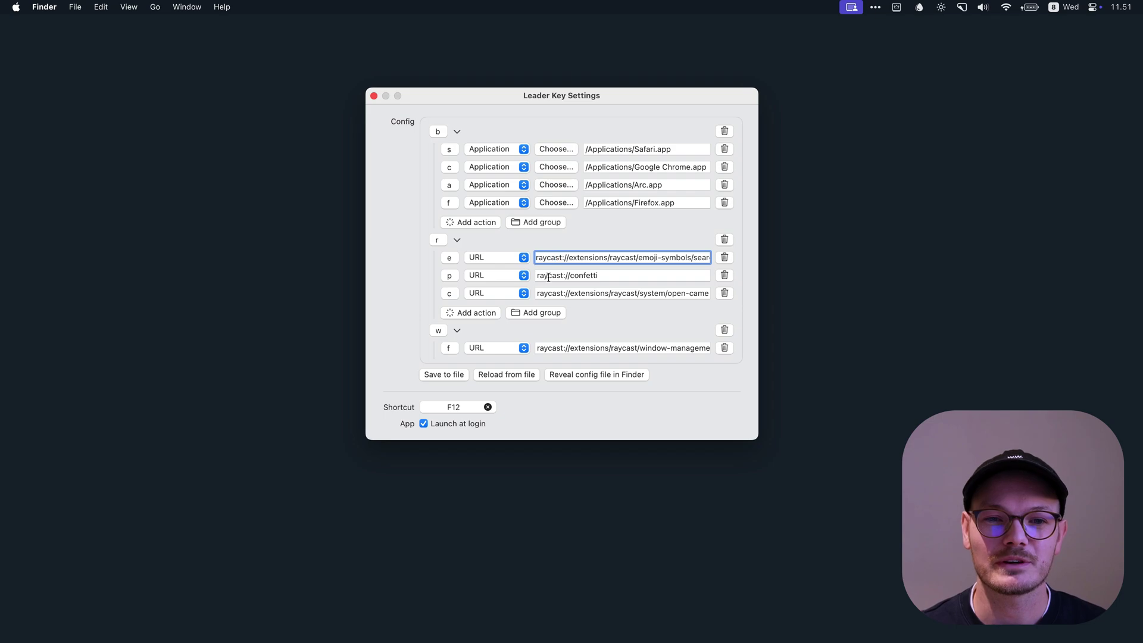
- Fire the r group's Raycast confetti link, then open and close the Raycast camera
{"action": "key", "text": "F12"}
{"action": "key", "text": "r"}
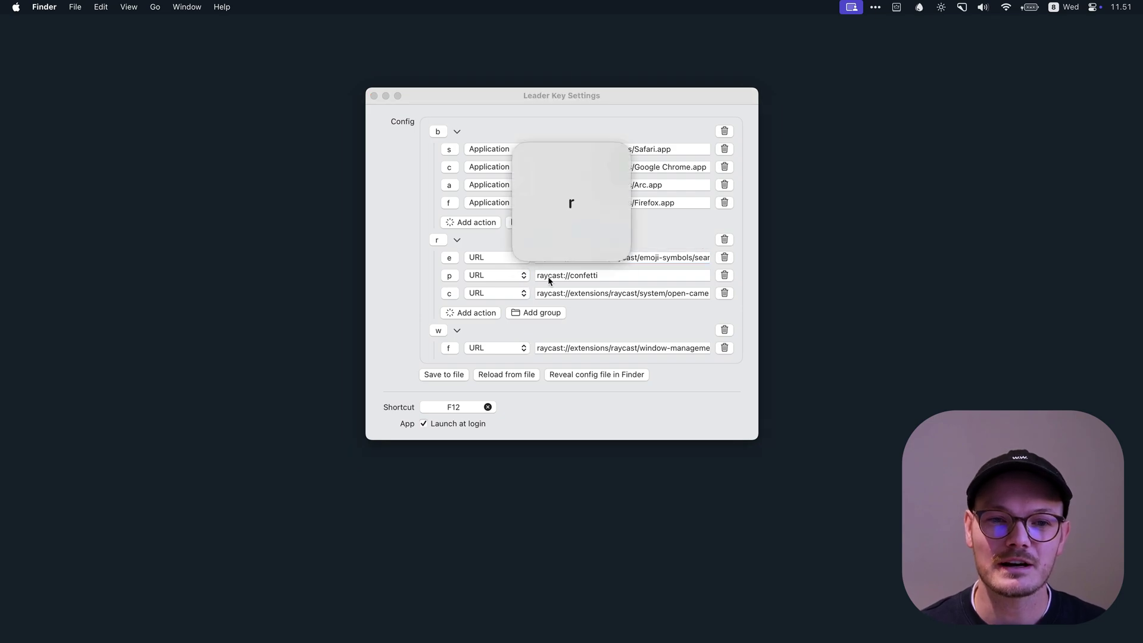
{"action": "key", "text": "p"}
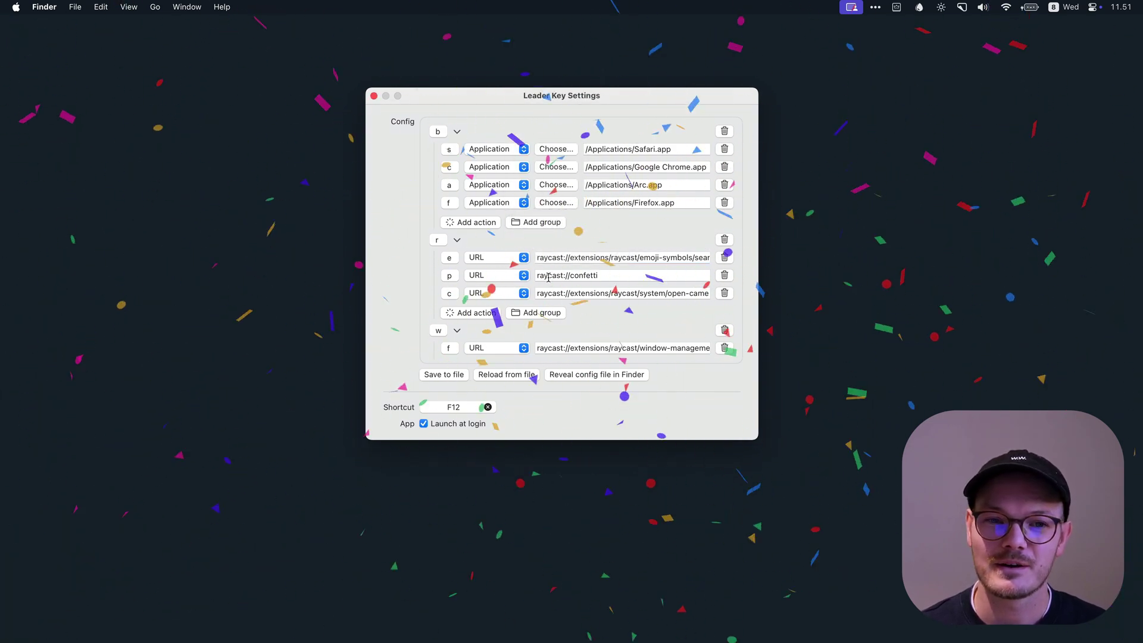
{"action": "key", "text": "F12"}
{"action": "key", "text": "r"}
{"action": "key", "text": "c"}
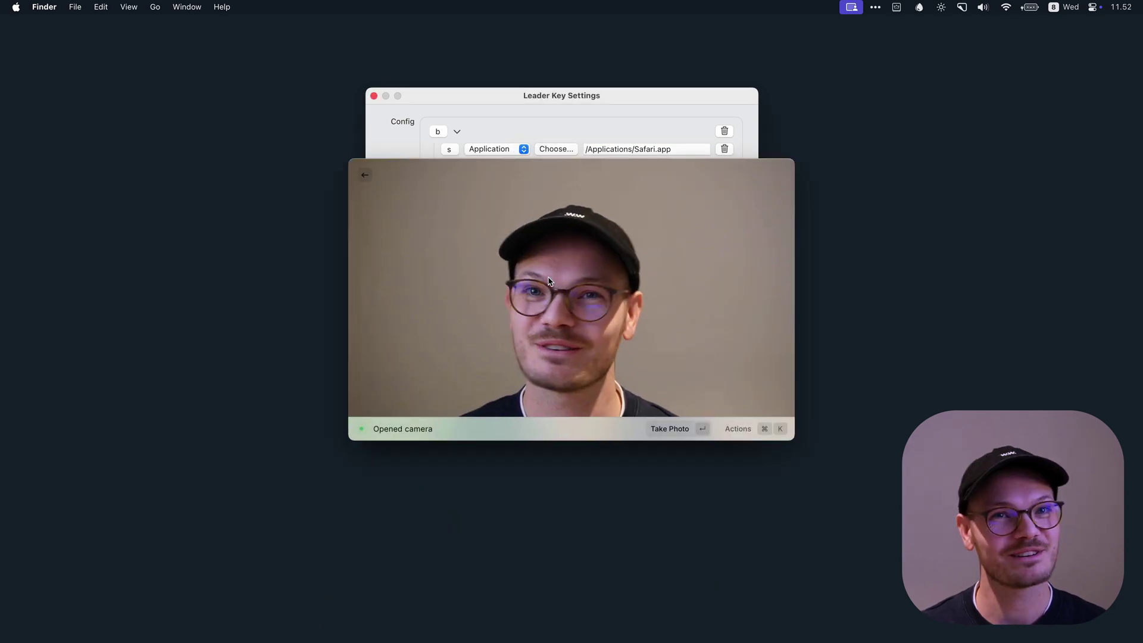
{"action": "key", "text": "Escape"}
{"action": "key", "text": "Escape"}
- Turn the desk key light off and back on with the e group shortcut
{"action": "scroll", "coordinate": [551, 265], "scroll_direction": "down", "scroll_amount": 3}
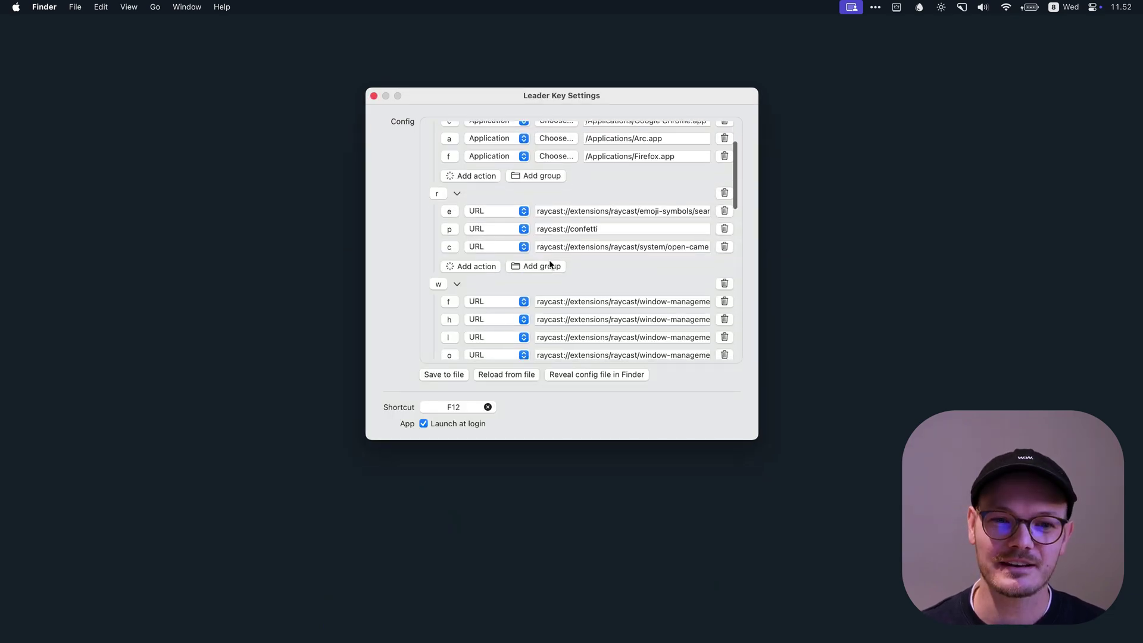
{"action": "scroll", "coordinate": [554, 268], "scroll_direction": "down", "scroll_amount": 5}
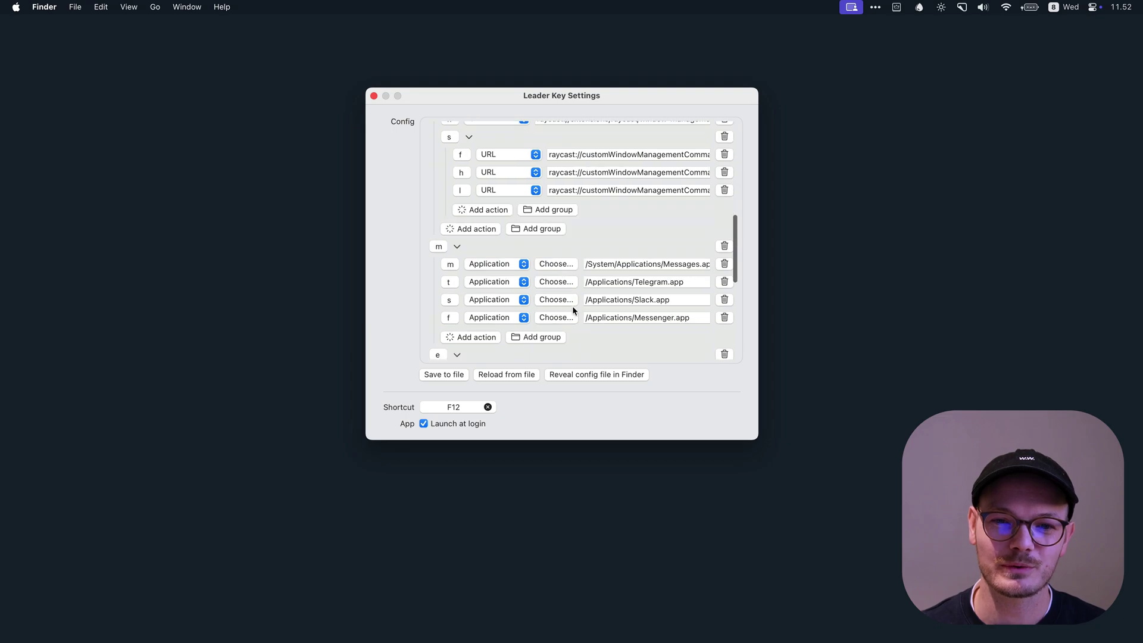
{"action": "scroll", "coordinate": [573, 305], "scroll_direction": "down", "scroll_amount": 5}
{"action": "scroll", "coordinate": [487, 311], "scroll_direction": "down", "scroll_amount": 4}
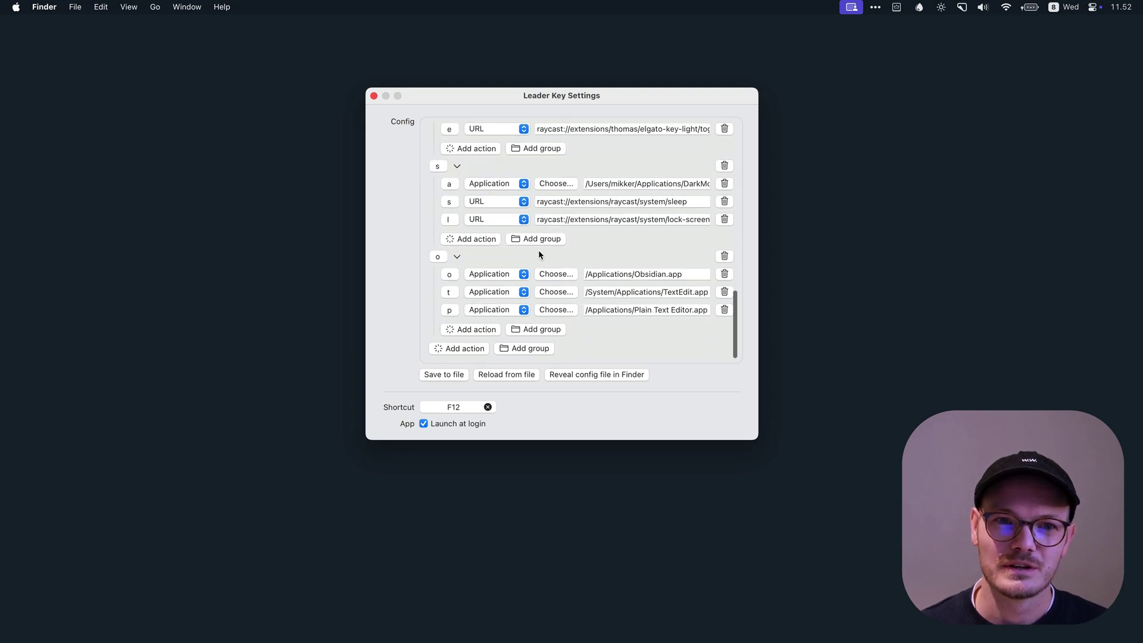
{"action": "scroll", "coordinate": [503, 281], "scroll_direction": "up", "scroll_amount": 3}
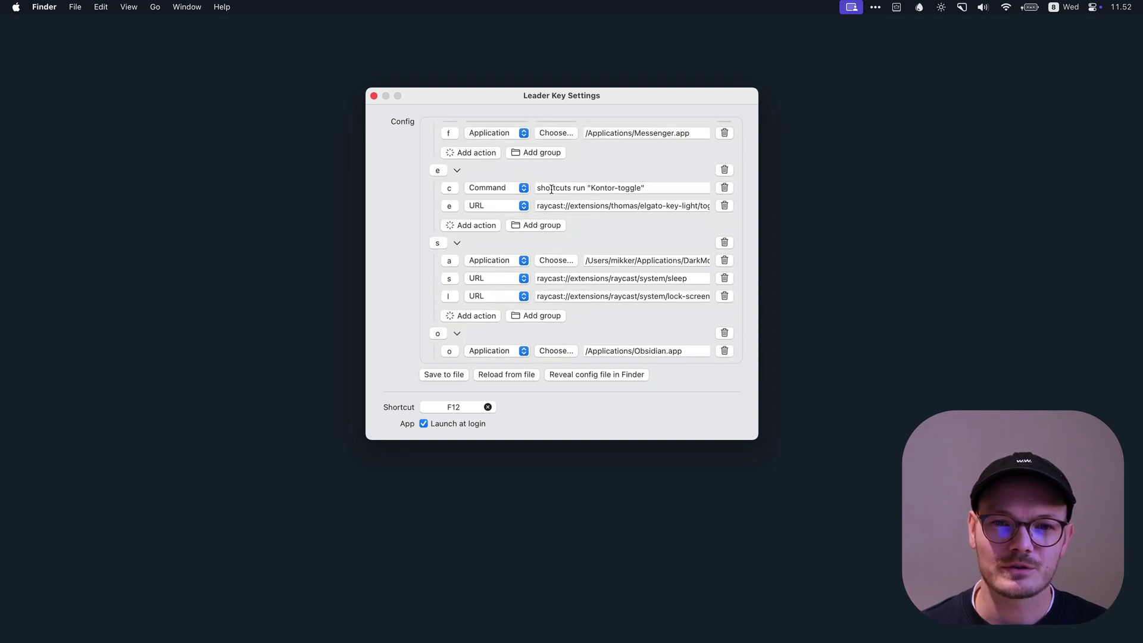
{"action": "key", "text": "F12"}
{"action": "key", "text": "e"}
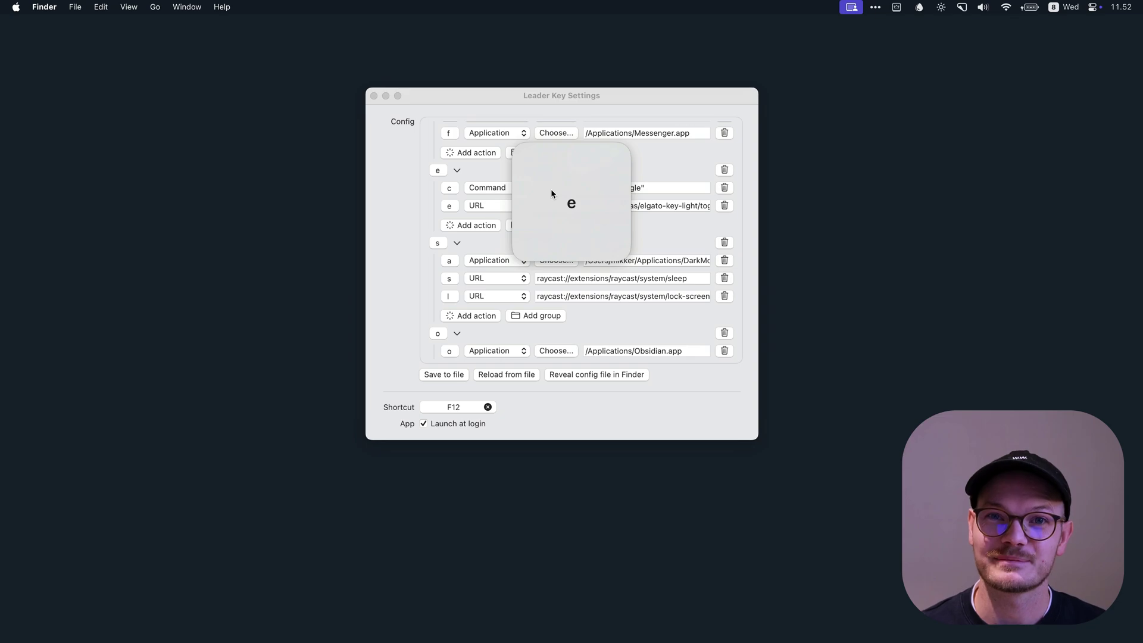
{"action": "key", "text": "e"}
{"action": "key", "text": "F12"}
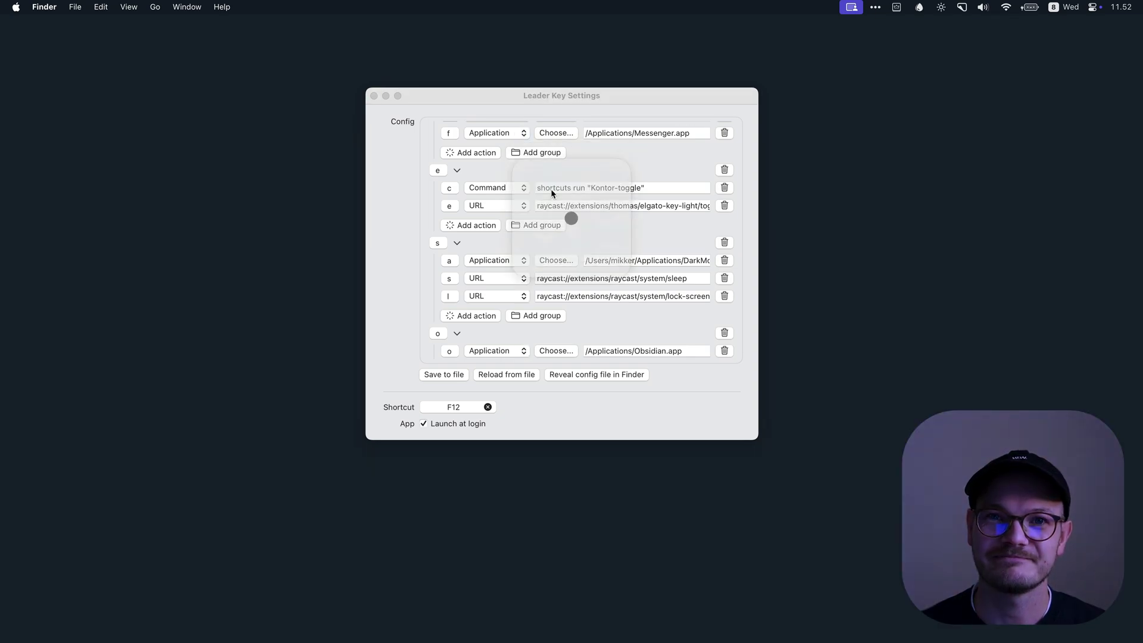
{"action": "key", "text": "e"}
{"action": "key", "text": "e"}
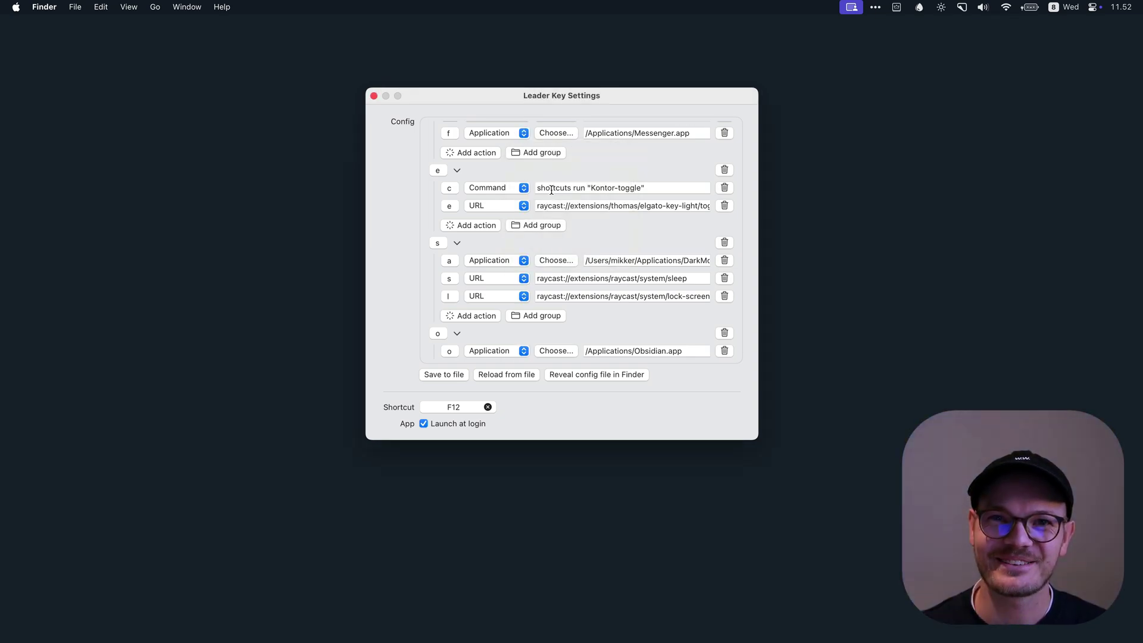
{"action": "scroll", "coordinate": [566, 202], "scroll_direction": "up", "scroll_amount": 5}
{"action": "scroll", "coordinate": [573, 210], "scroll_direction": "up", "scroll_amount": 6}
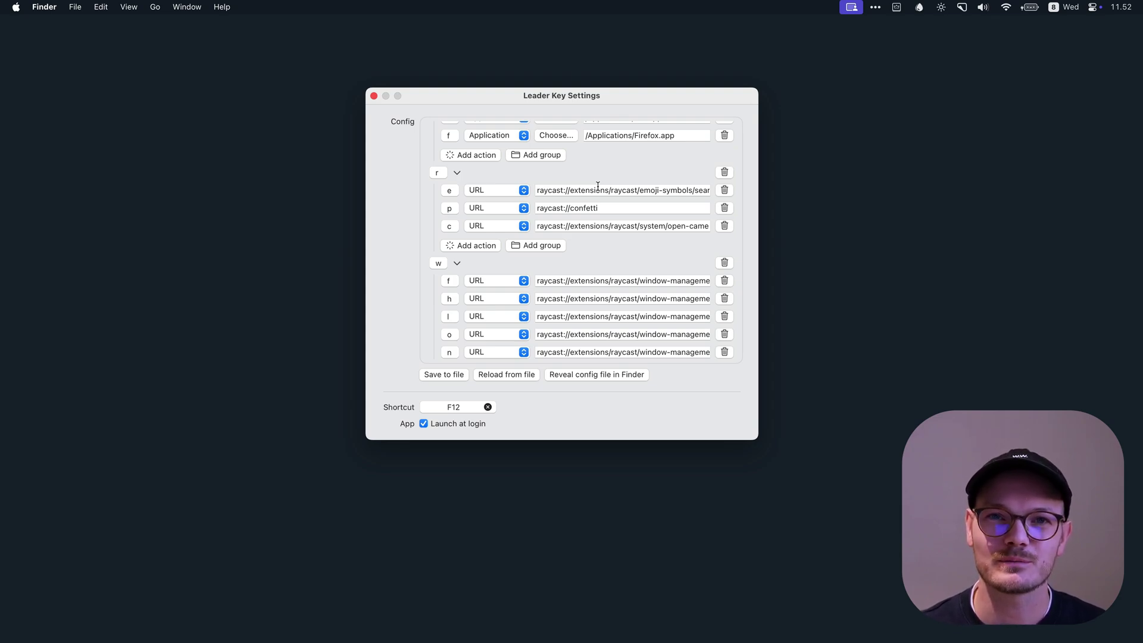
- Copy the Confetti command's deeplink from Raycast and select the raycast://confetti URL field
{"action": "key", "text": "alt+space"}
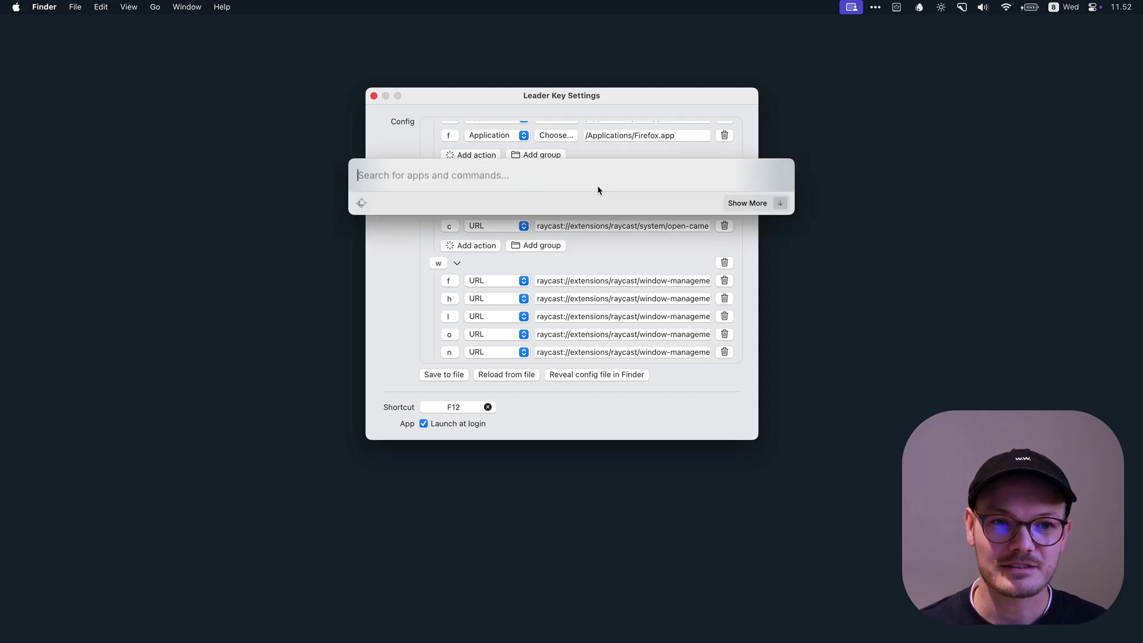
{"action": "type", "text": "confe"}
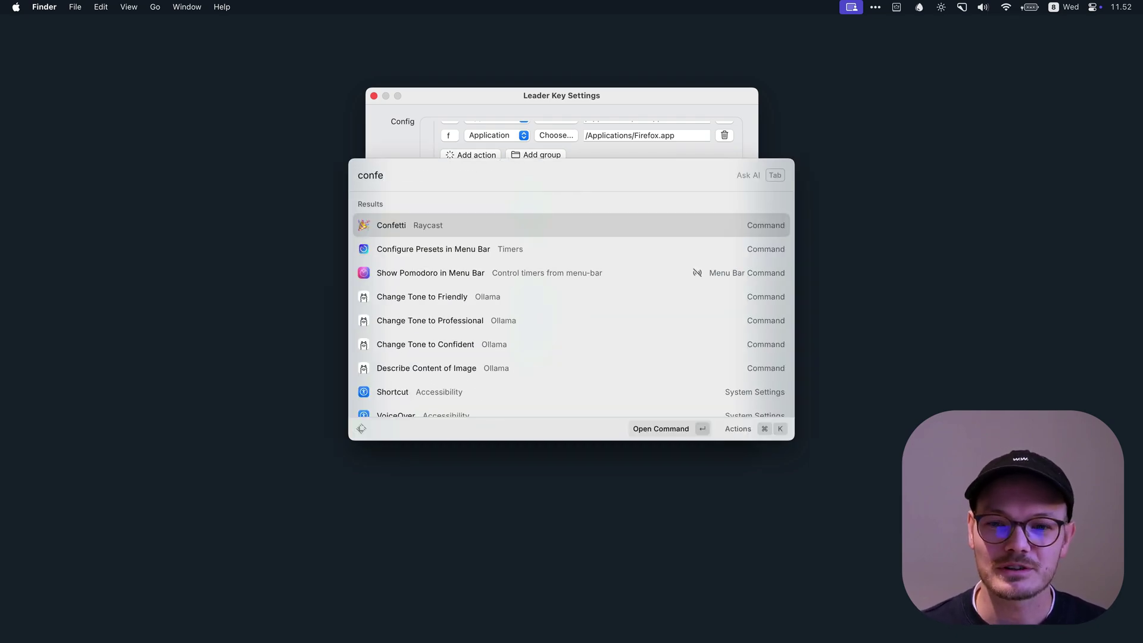
{"action": "key", "text": "super+k"}
{"action": "key", "text": "Down"}
{"action": "key", "text": "Down"}
{"action": "key", "text": "Down"}
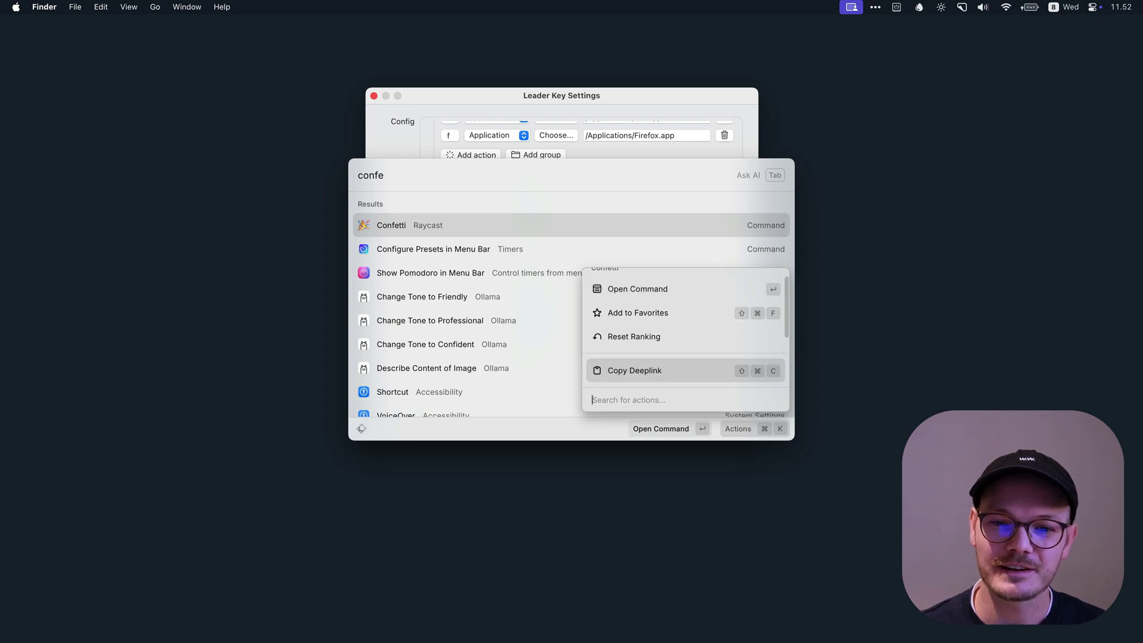
{"action": "key", "text": "Return"}
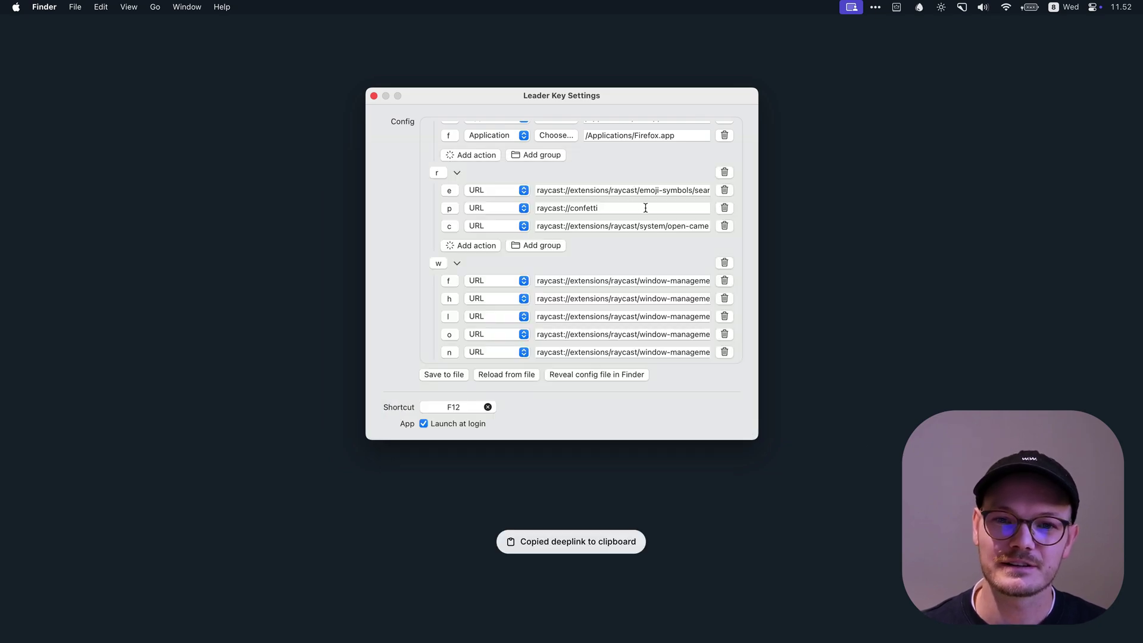
{"action": "triple_click", "coordinate": [608, 212]}
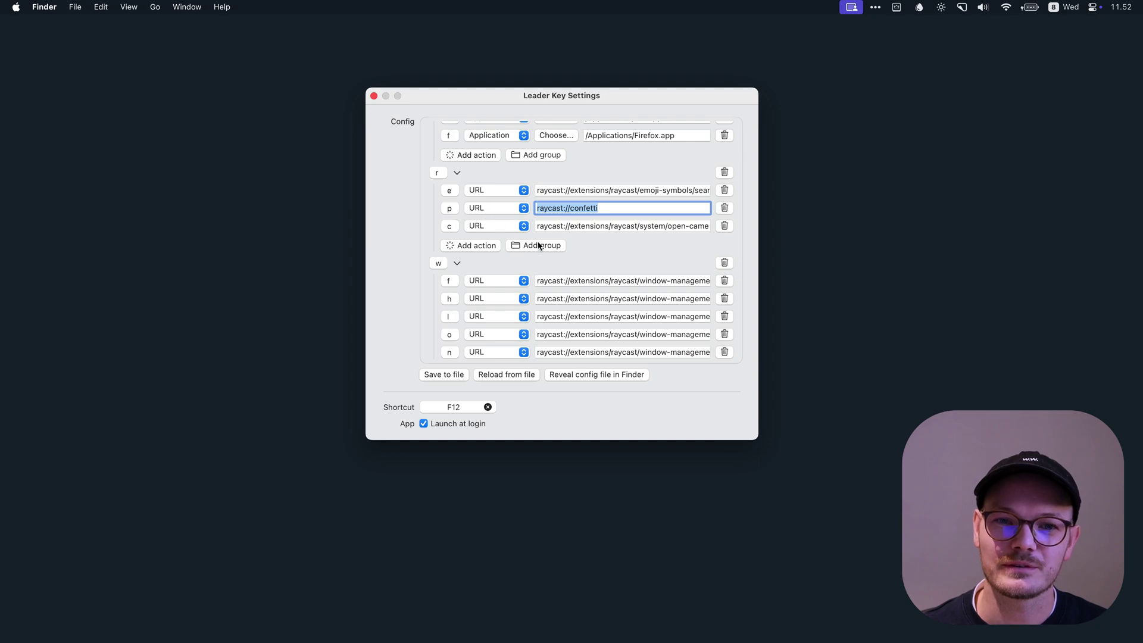
{"action": "scroll", "coordinate": [538, 245], "scroll_direction": "down", "scroll_amount": 10}
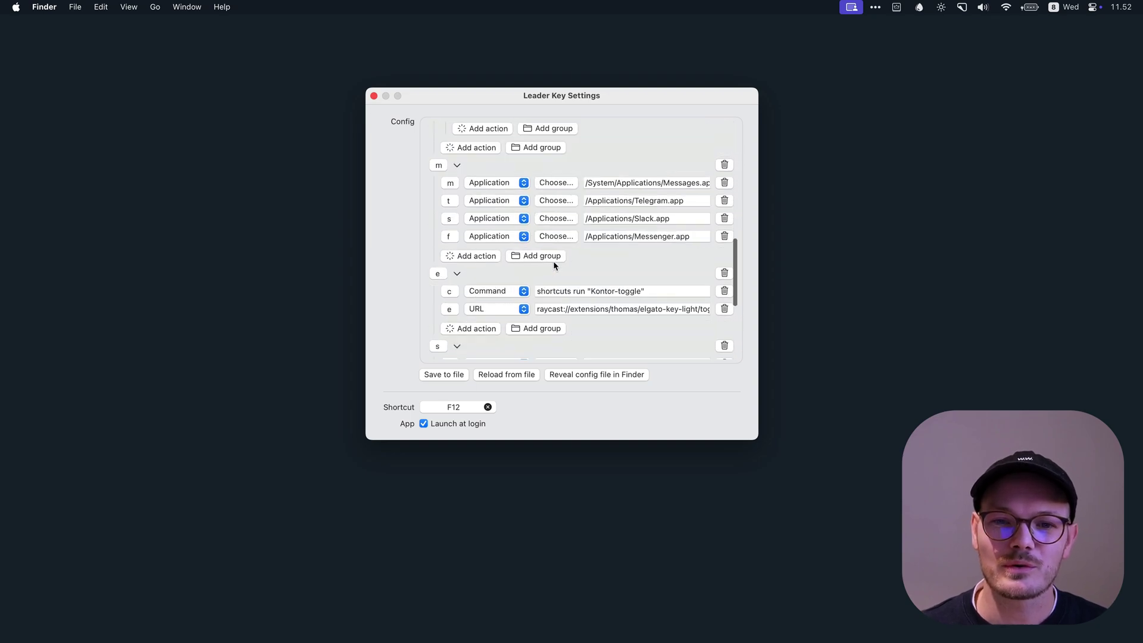
{"action": "scroll", "coordinate": [554, 262], "scroll_direction": "down", "scroll_amount": 3}
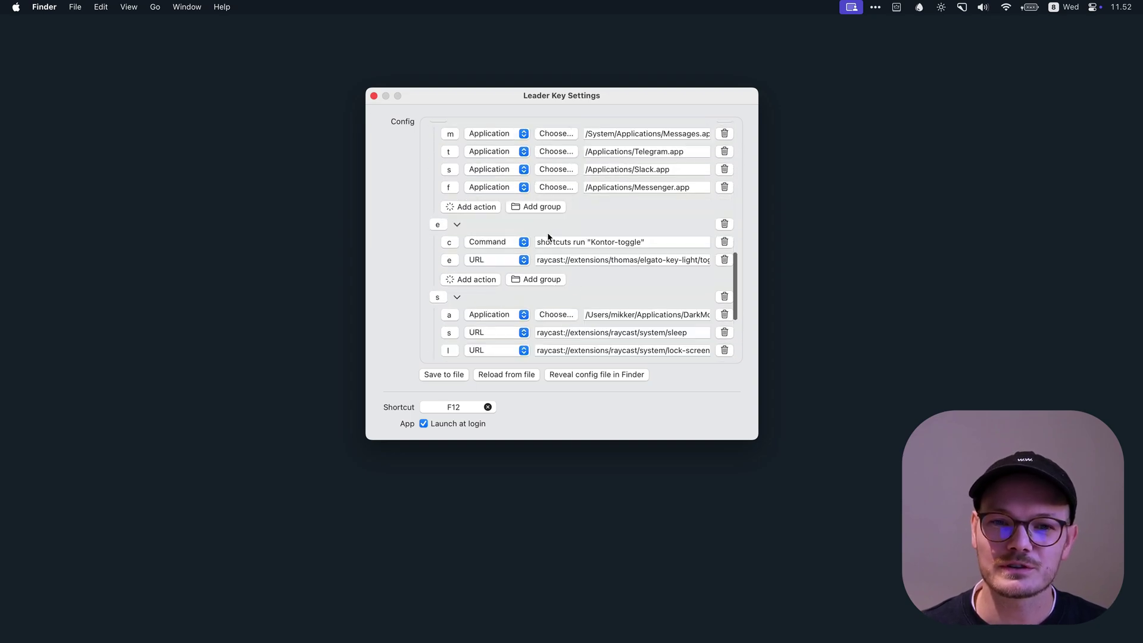
{"action": "left_click", "coordinate": [656, 241]}
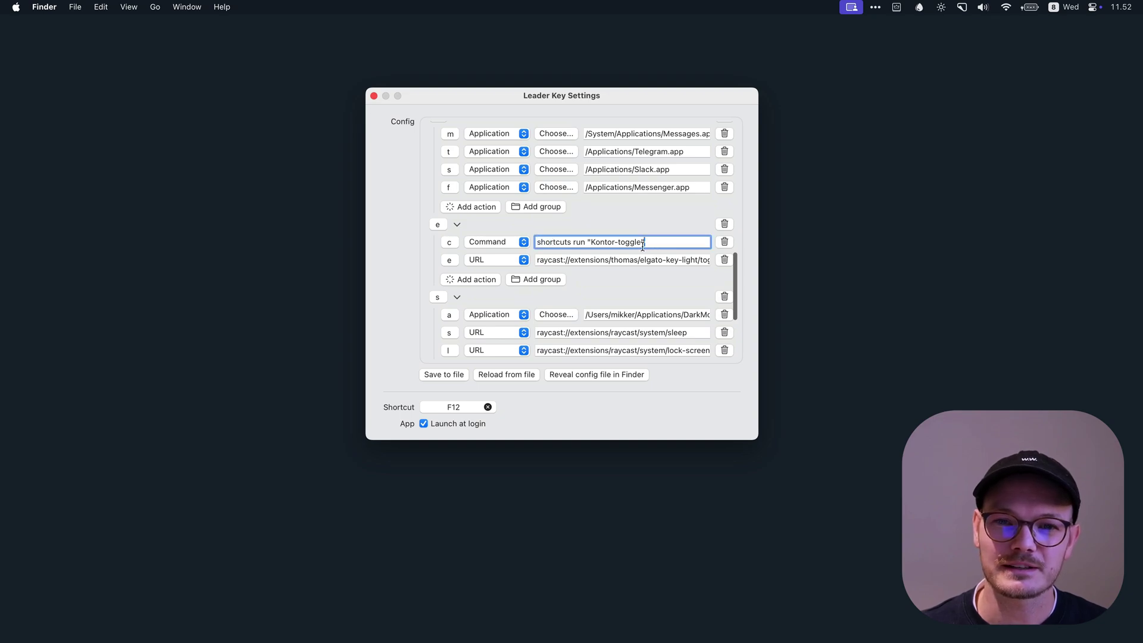
{"action": "left_click_drag", "start_coordinate": [597, 241], "coordinate": [655, 241]}
{"action": "left_click", "coordinate": [655, 241]}
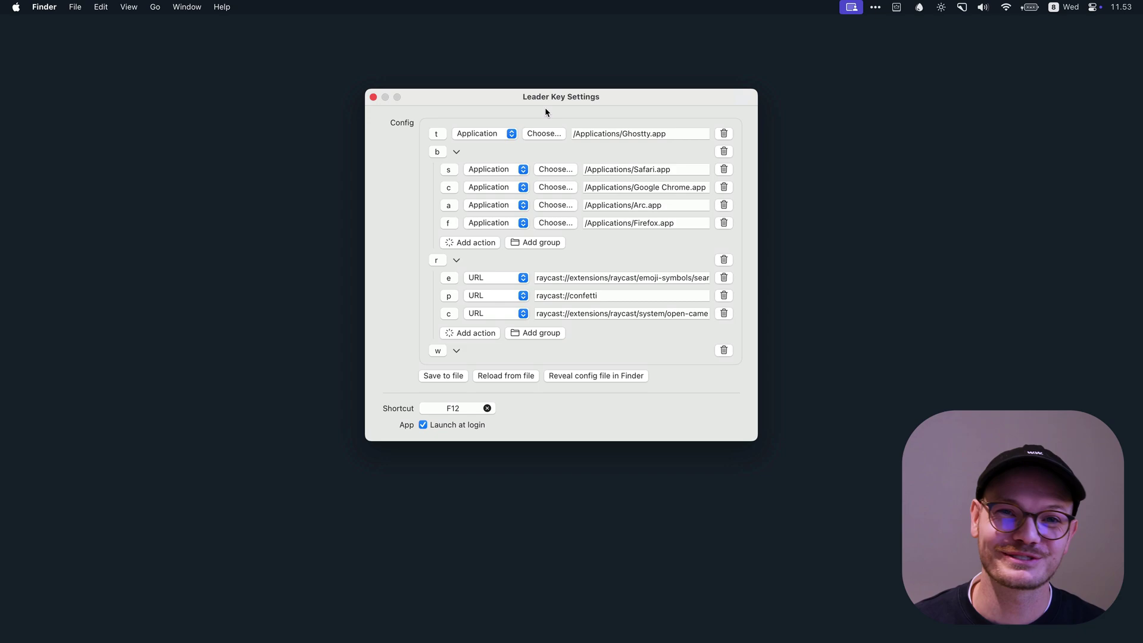
- Switch the system to dark appearance with the s group shortcut, then back to light
{"action": "scroll", "coordinate": [591, 242], "scroll_direction": "down", "scroll_amount": 10}
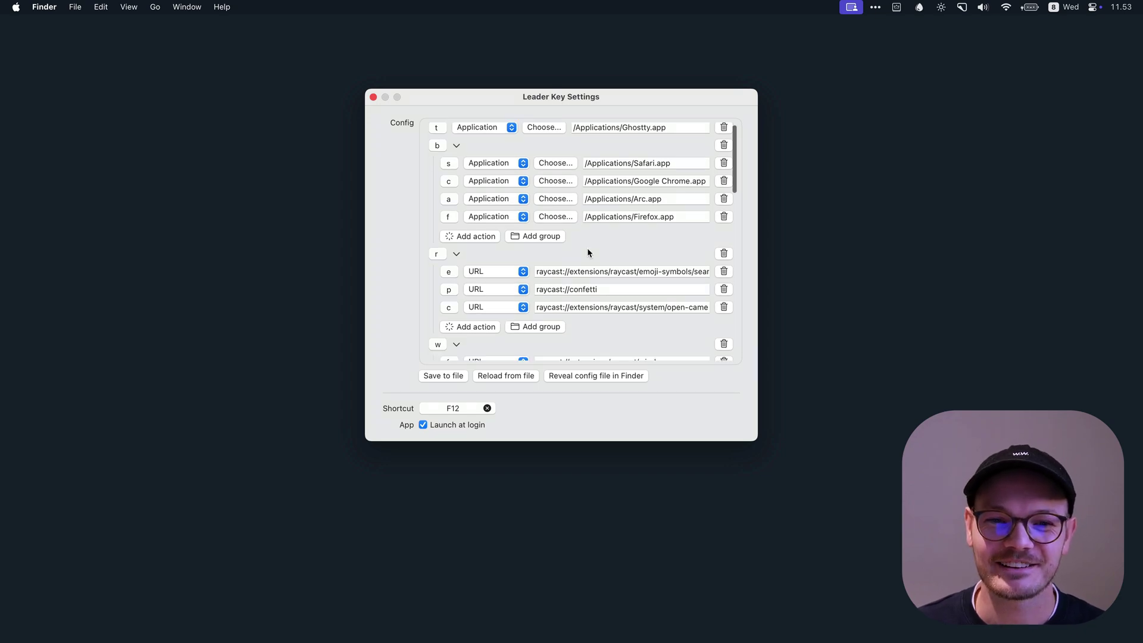
{"action": "scroll", "coordinate": [608, 245], "scroll_direction": "down", "scroll_amount": 7}
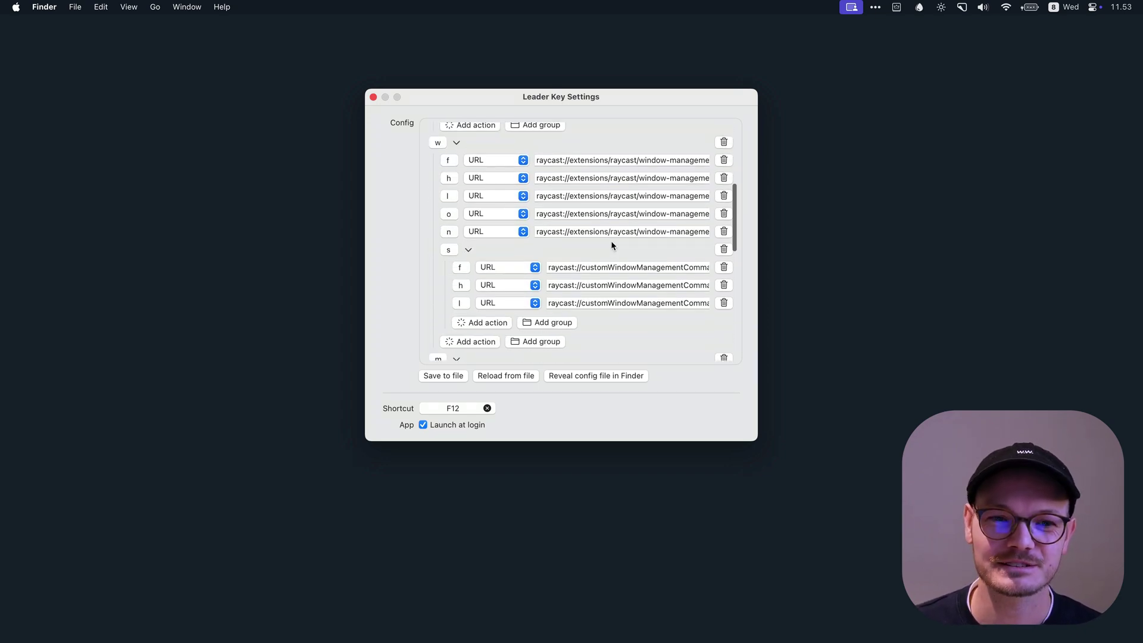
{"action": "scroll", "coordinate": [526, 165], "scroll_direction": "up", "scroll_amount": 4}
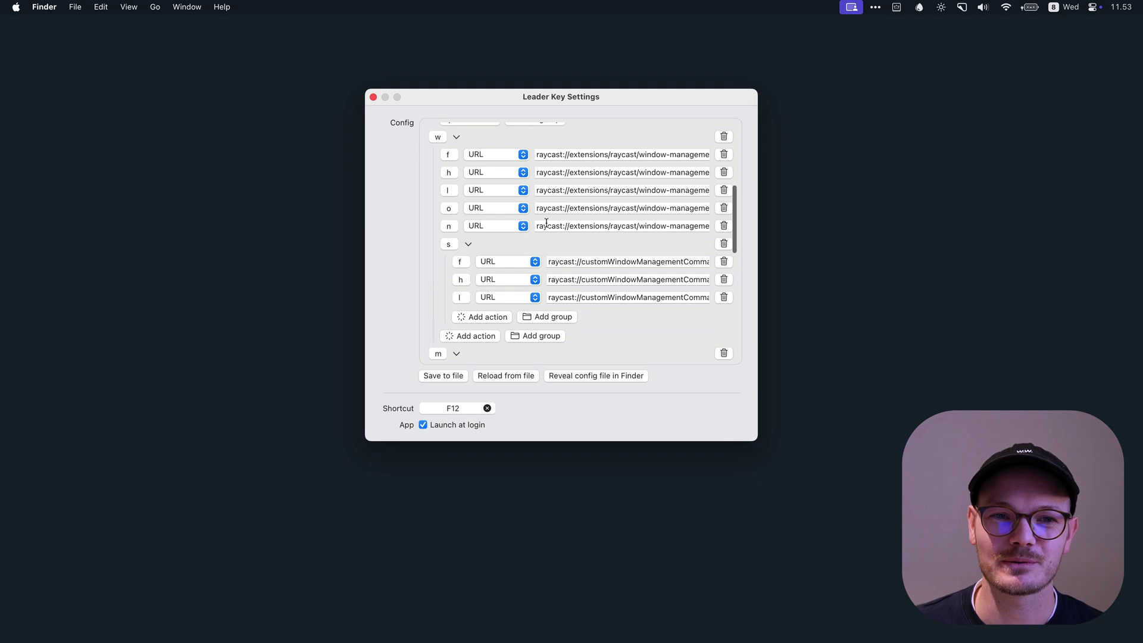
{"action": "scroll", "coordinate": [526, 179], "scroll_direction": "down", "scroll_amount": 8}
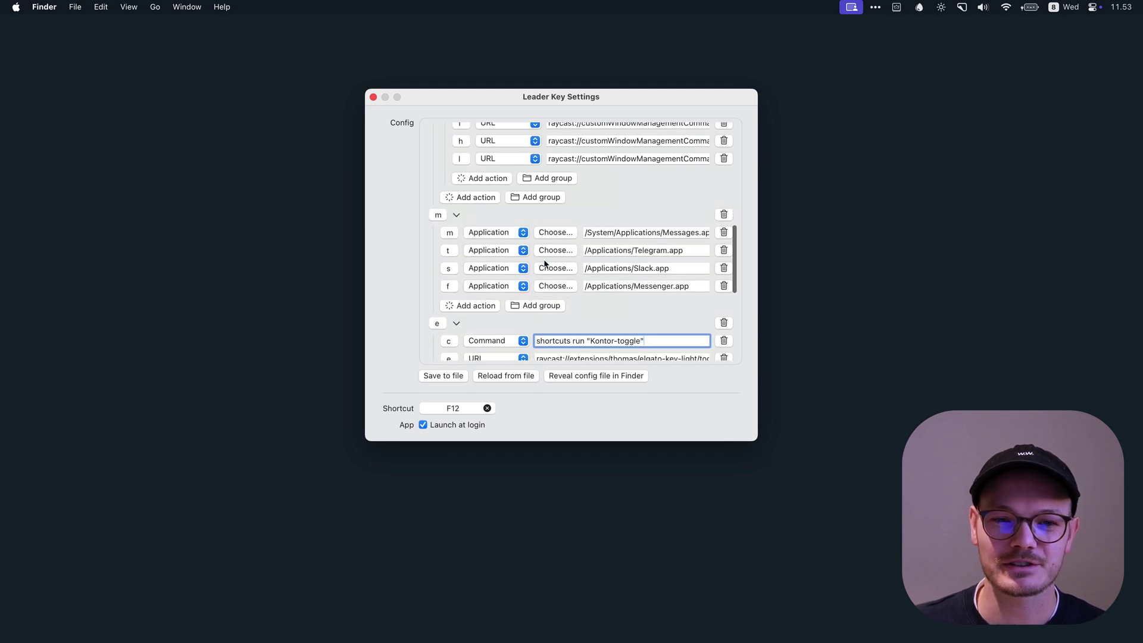
{"action": "scroll", "coordinate": [536, 262], "scroll_direction": "down", "scroll_amount": 8}
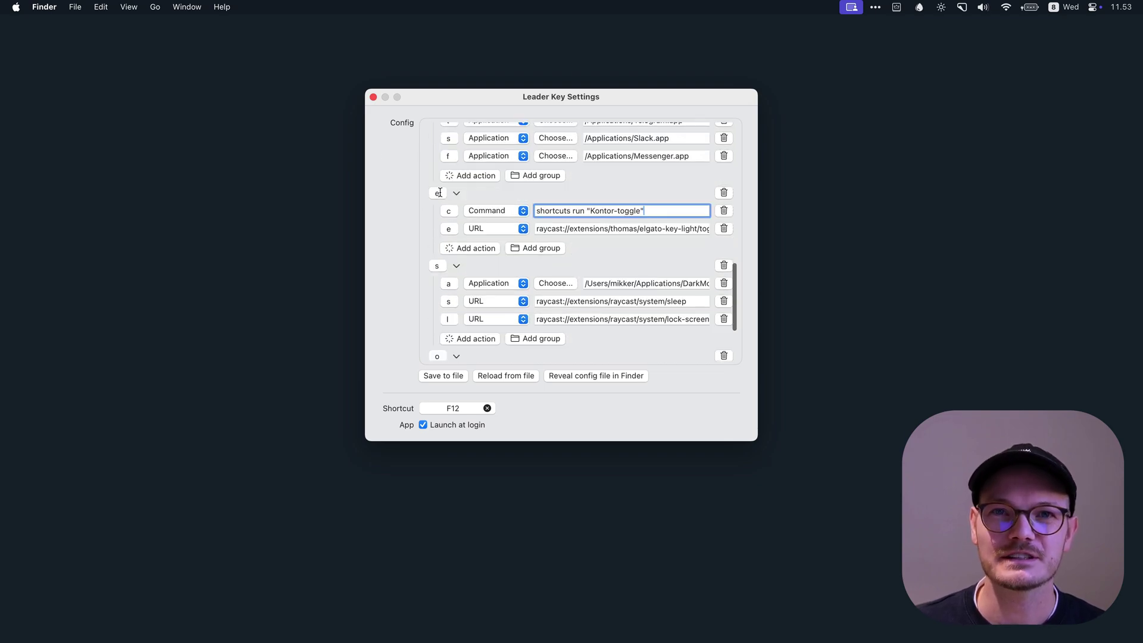
{"action": "scroll", "coordinate": [427, 258], "scroll_direction": "down", "scroll_amount": 1}
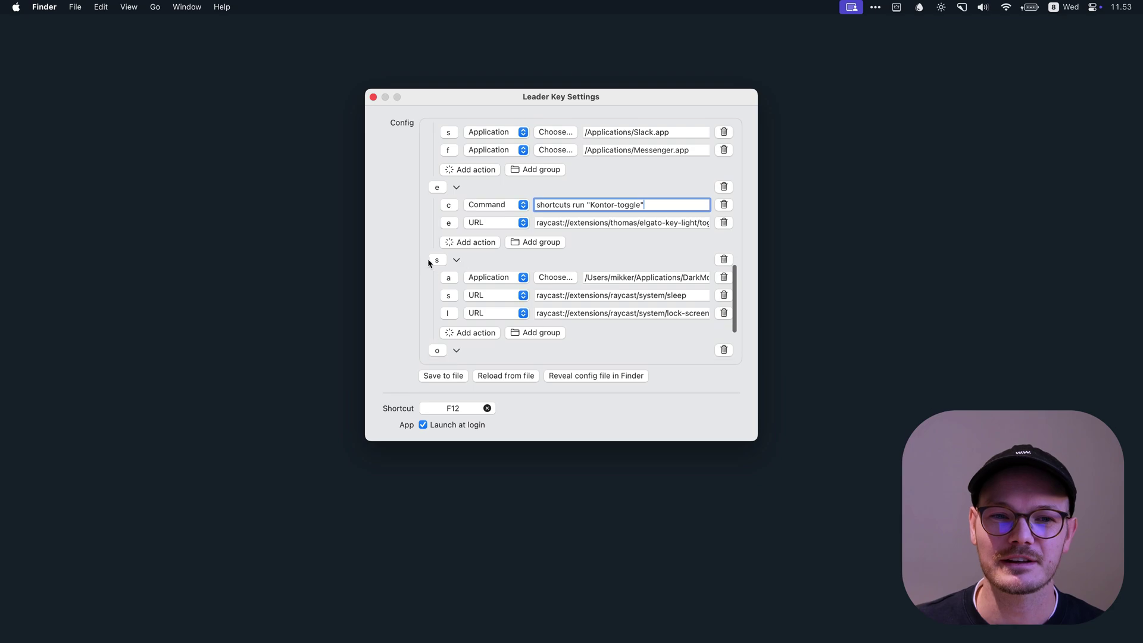
{"action": "key", "text": "F12"}
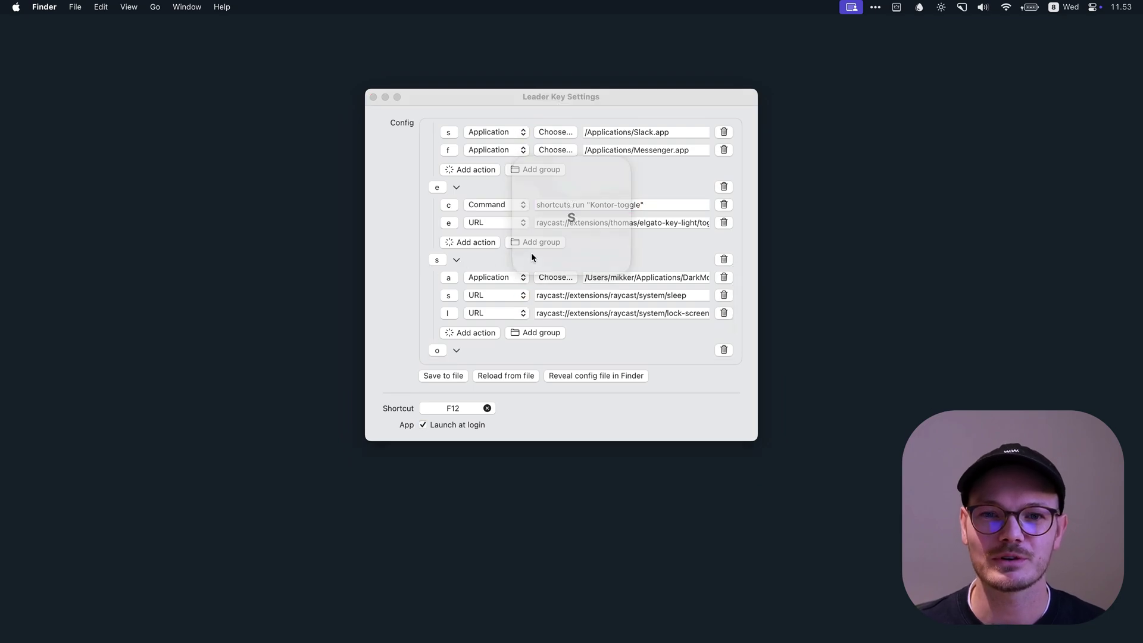
{"action": "key", "text": "Escape"}
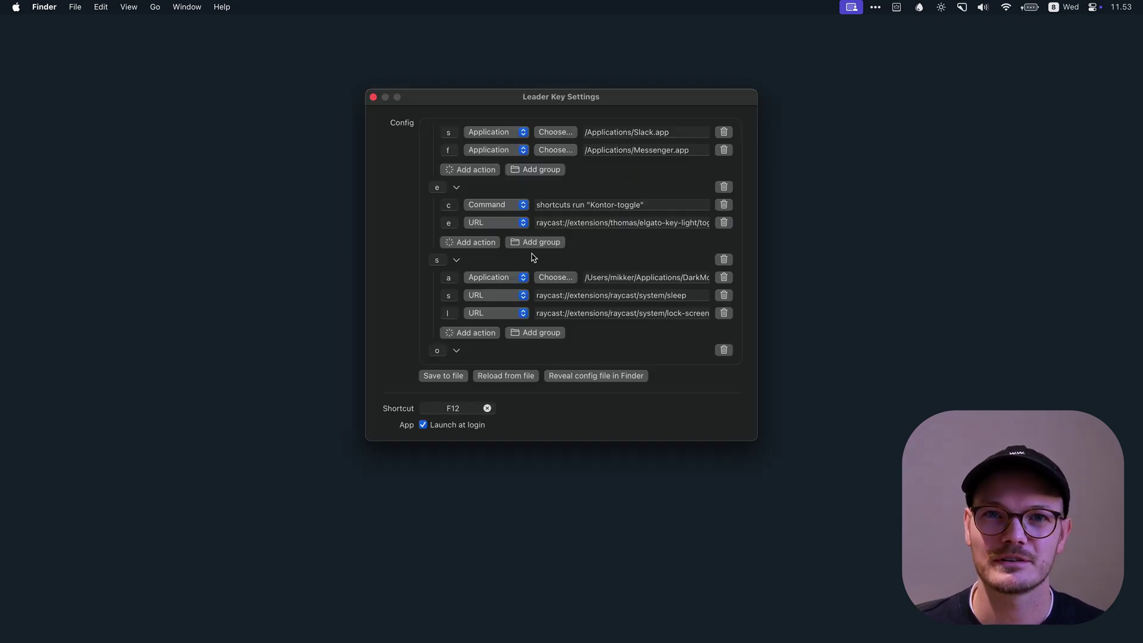
{"action": "key", "text": "F12"}
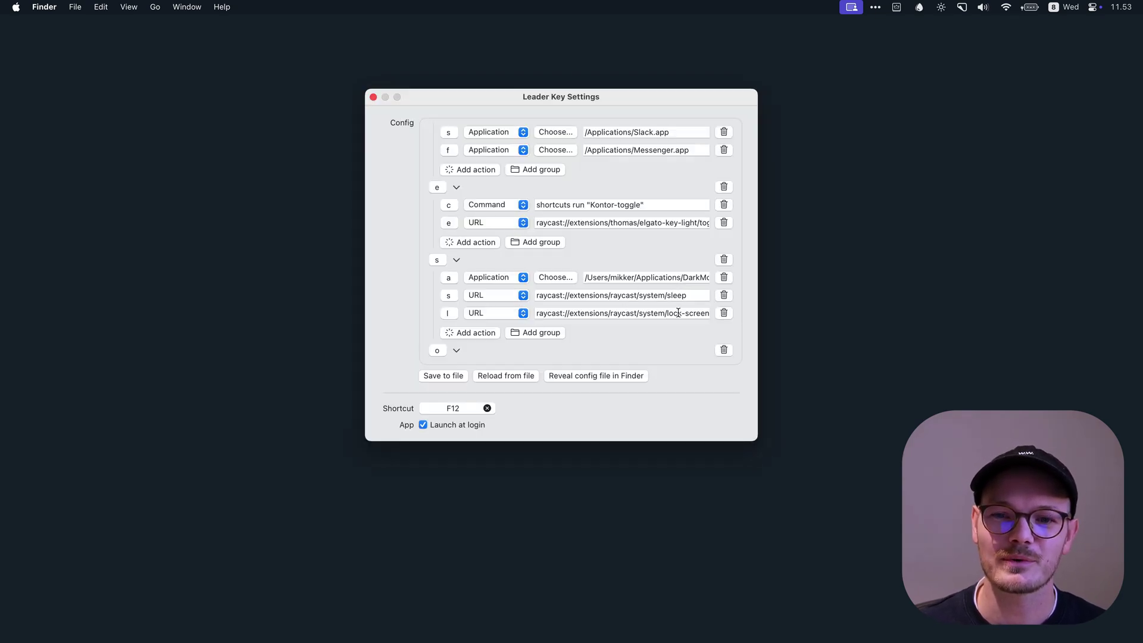
{"action": "scroll", "coordinate": [630, 348], "scroll_direction": "up", "scroll_amount": 15}
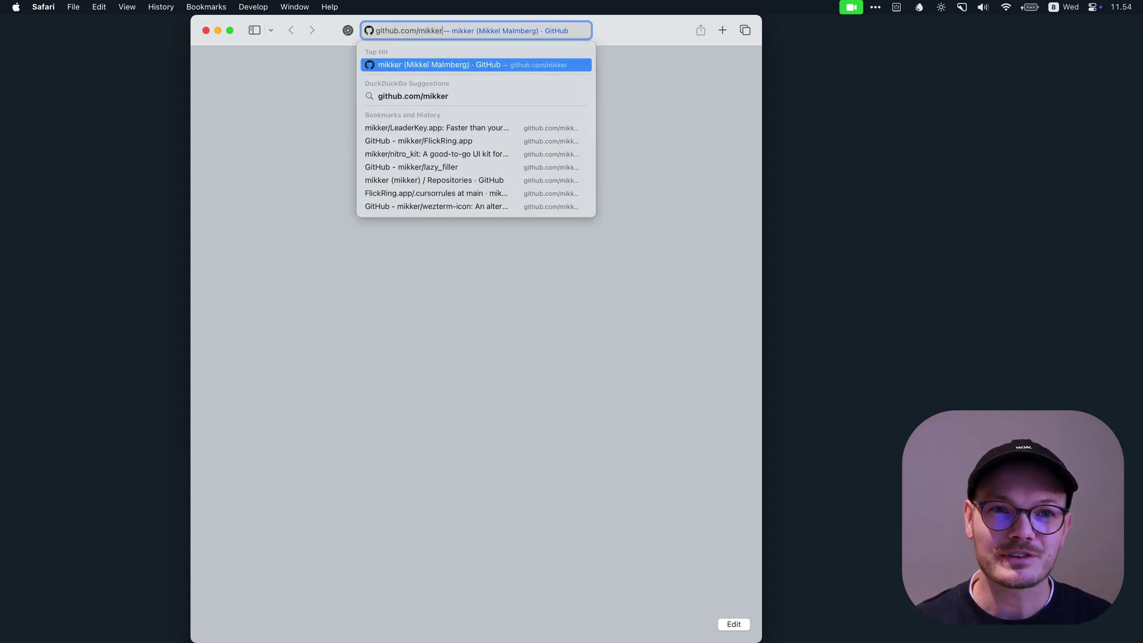
- Open the LeaderKey.app GitHub repository in Safari, maximize the window, and scroll its README
{"action": "type", "text": "/le"}
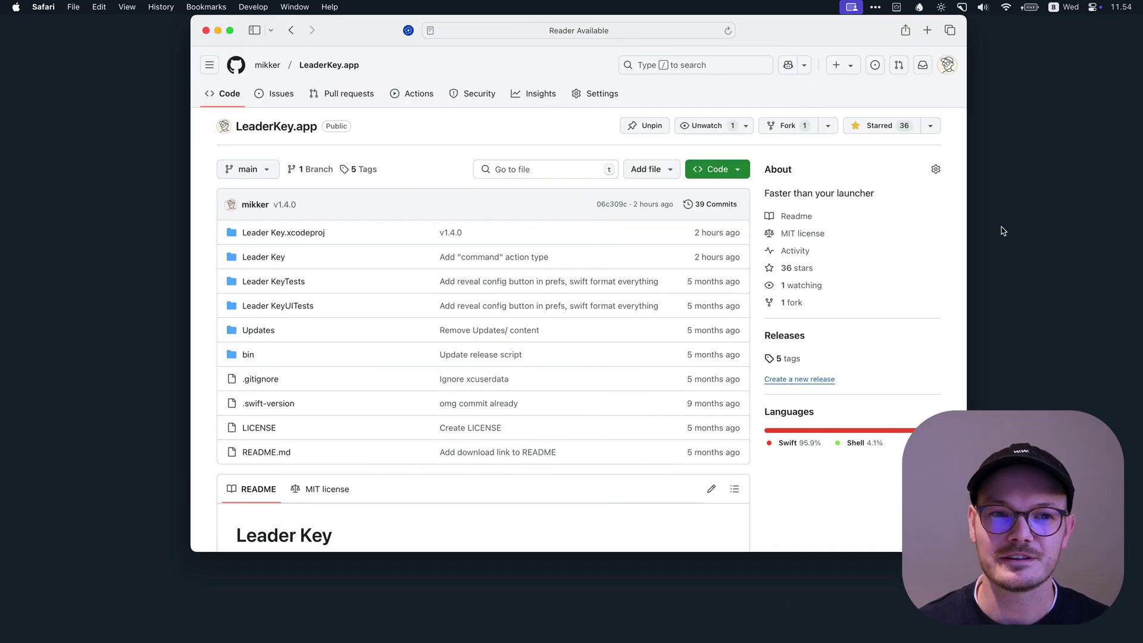
{"action": "key", "text": "w"}
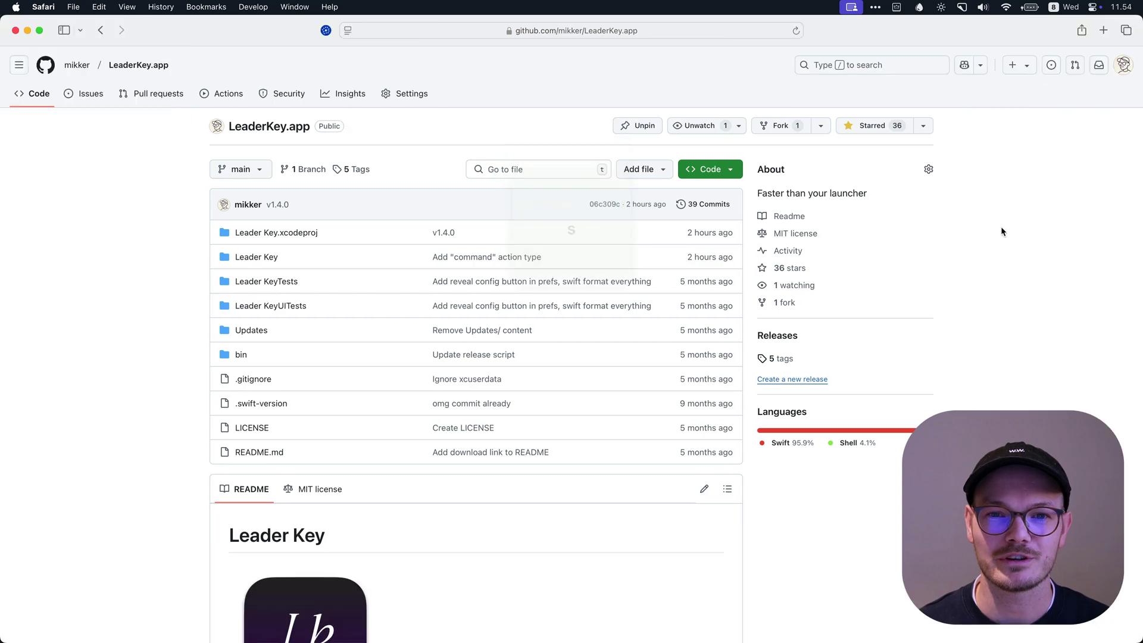
{"action": "scroll", "coordinate": [755, 274], "scroll_direction": "down", "scroll_amount": 10}
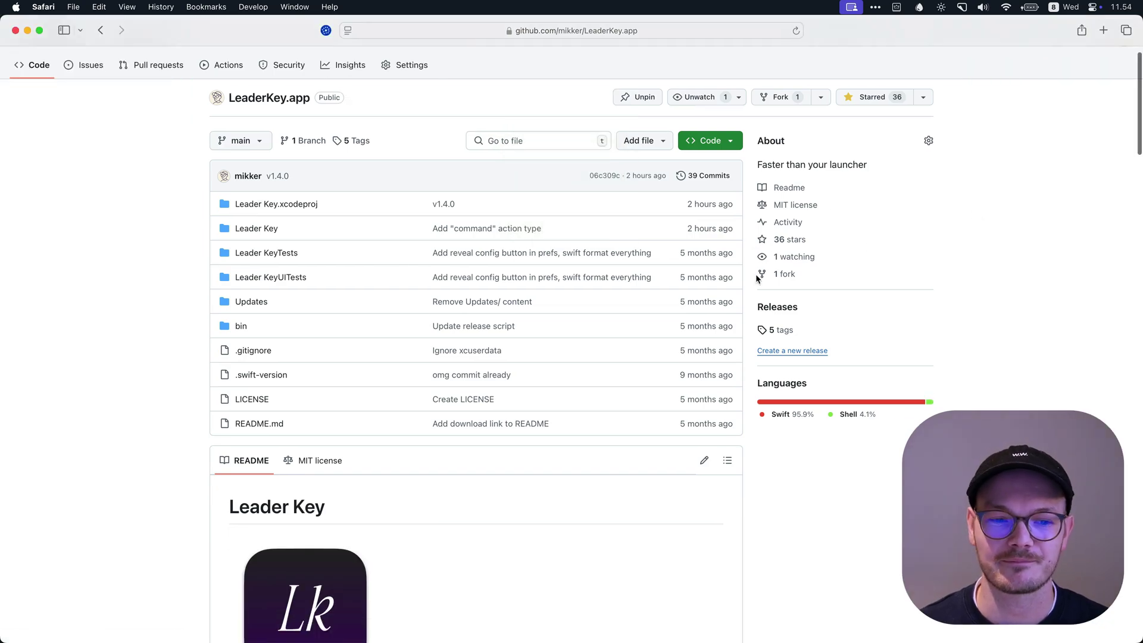
{"action": "scroll", "coordinate": [416, 312], "scroll_direction": "down", "scroll_amount": 3}
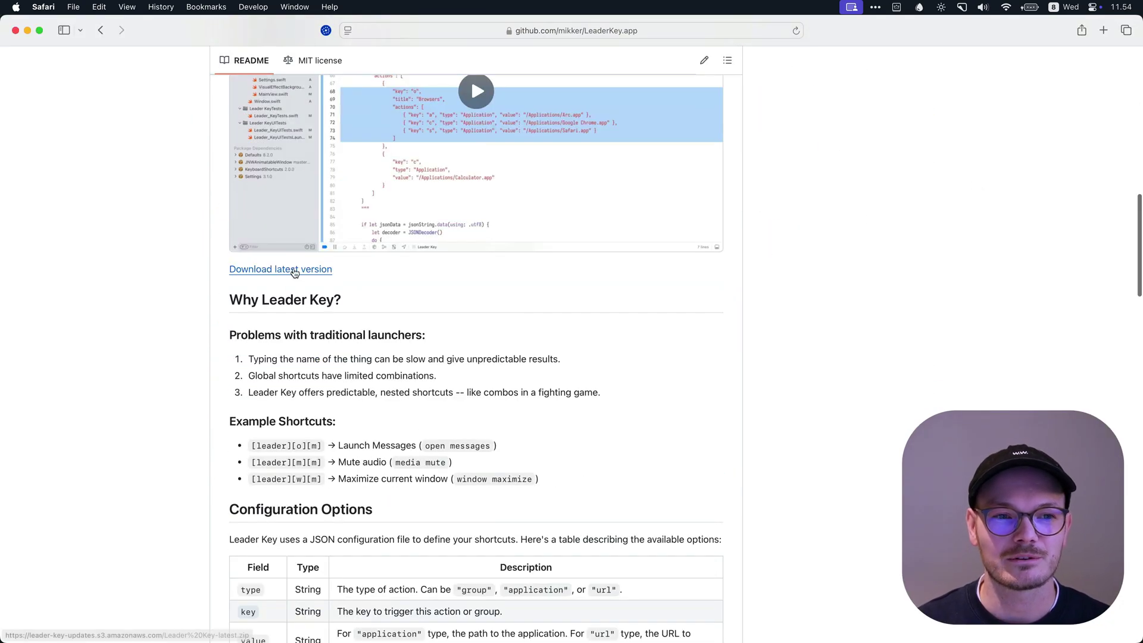